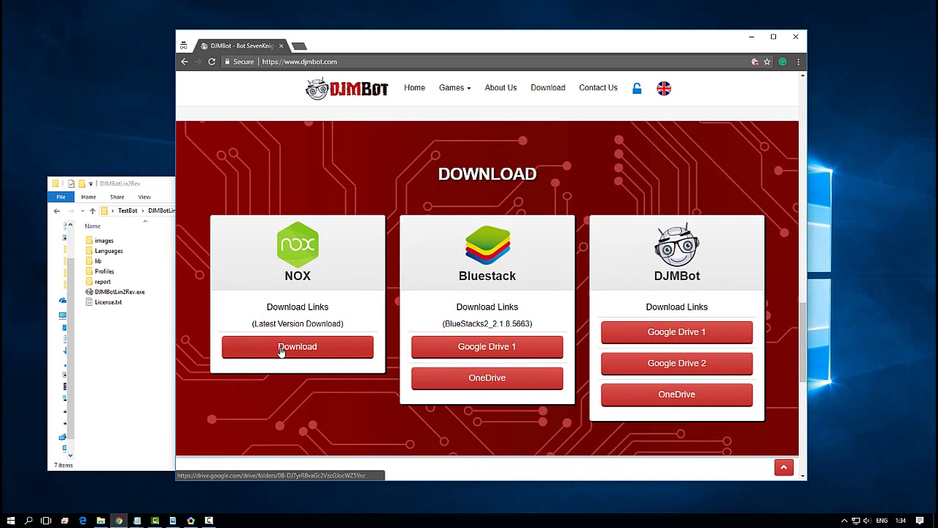
# - View the emulator download folder linked under NOX on the DJMBot site, and close the browser
pyautogui.click(280, 349)
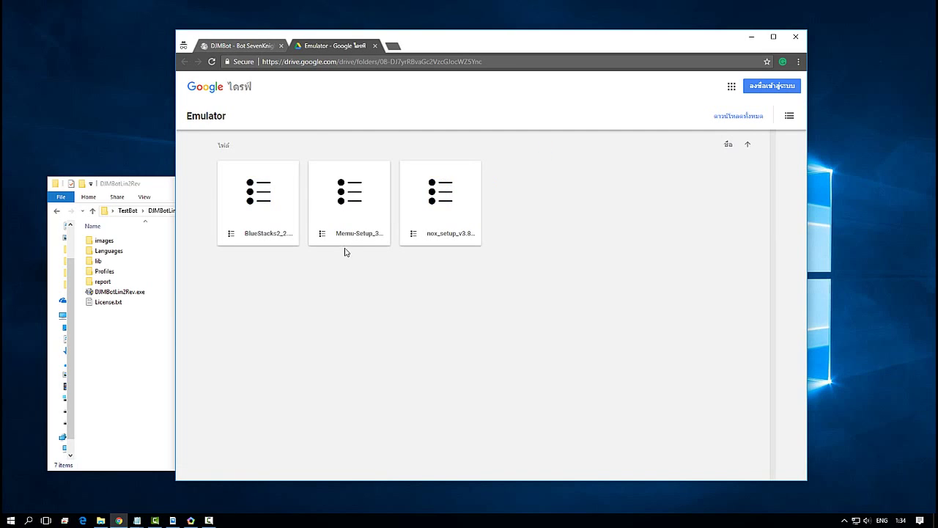
pyautogui.click(795, 37)
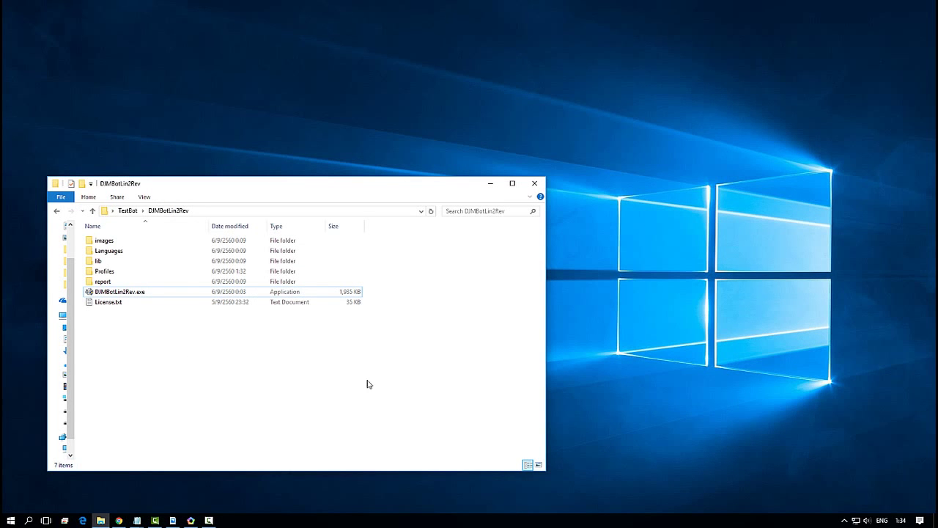
# - Bring up the MEmu Multiple Instance Manager and launch DJMBotLin2Rev.exe from its folder
pyautogui.click(190, 519)
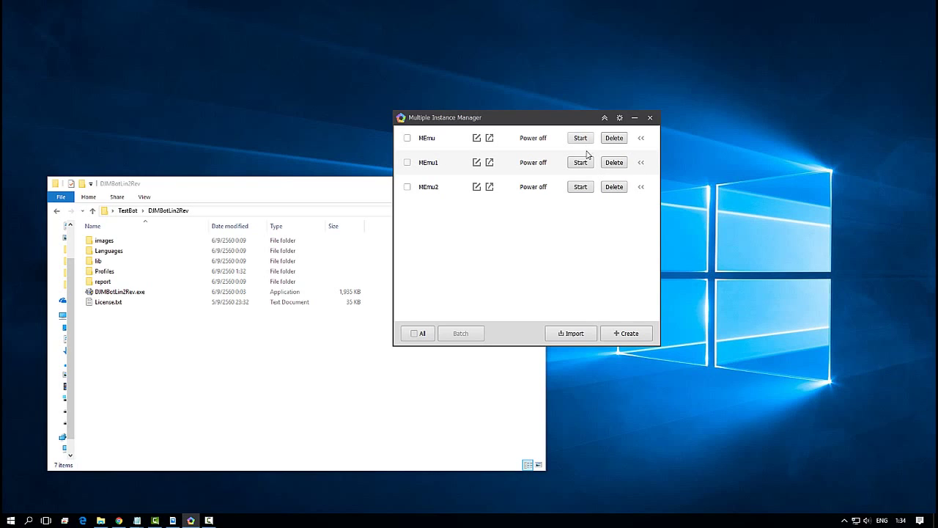
pyautogui.doubleClick(117, 292)
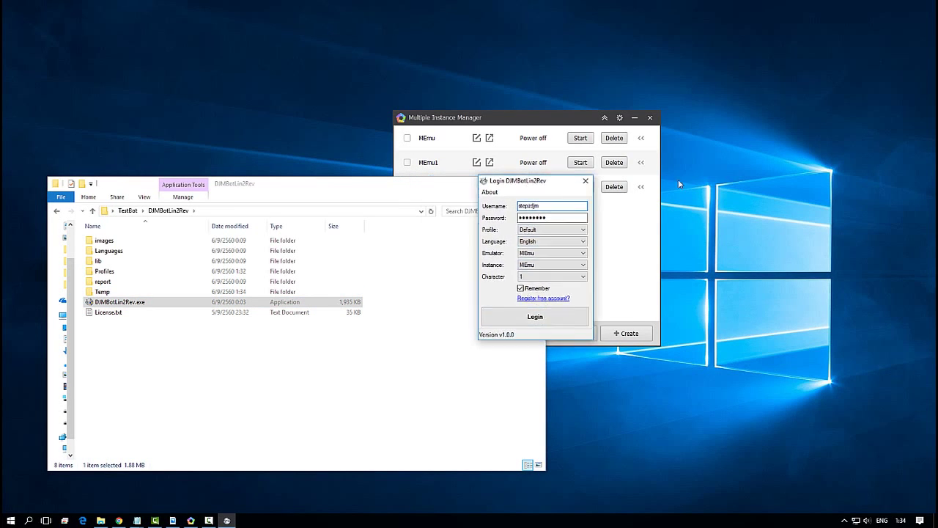
# - Check the profile choices in the bot's login window against the Profiles folder, and return to the DJMBotLin2Rev folder
pyautogui.click(771, 217)
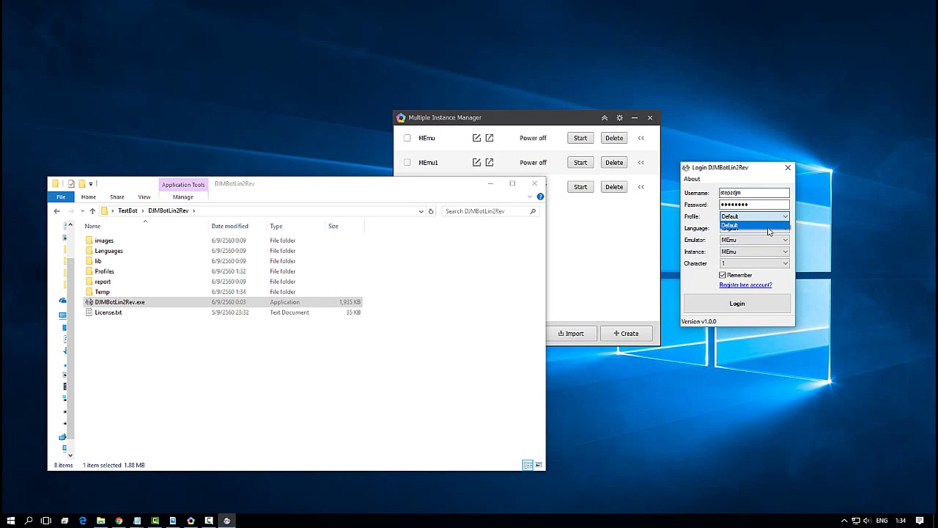
pyautogui.doubleClick(104, 271)
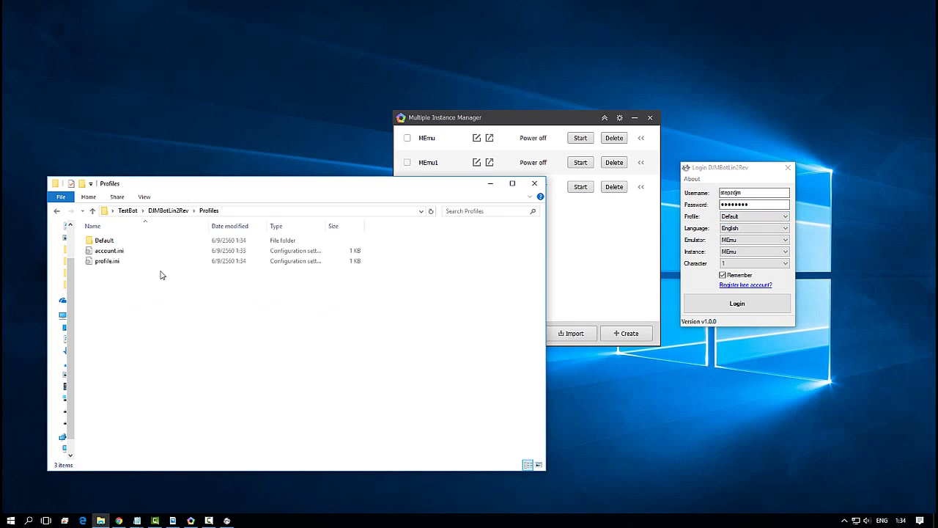
pyautogui.click(117, 242)
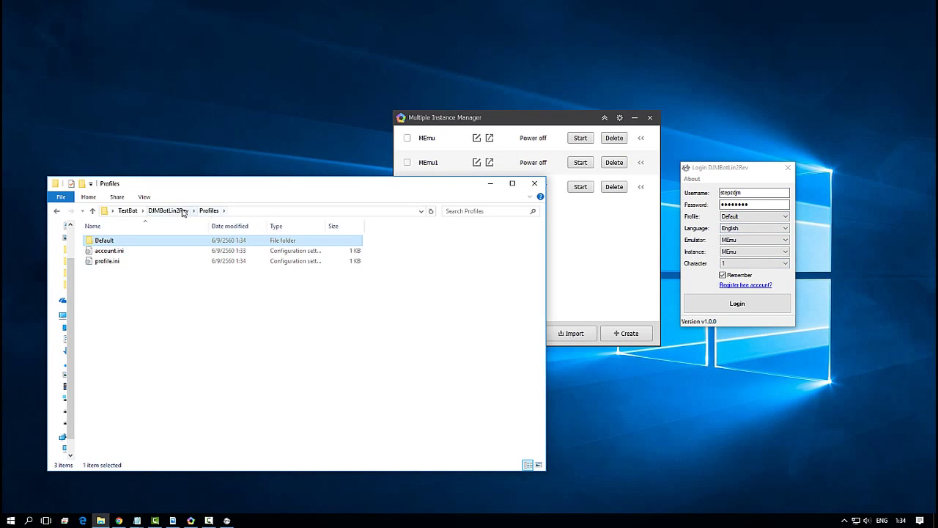
pyautogui.click(182, 212)
# - Choose MEmu as the emulator, MEmu as the instance and 1 as the character for the bot login
pyautogui.click(781, 242)
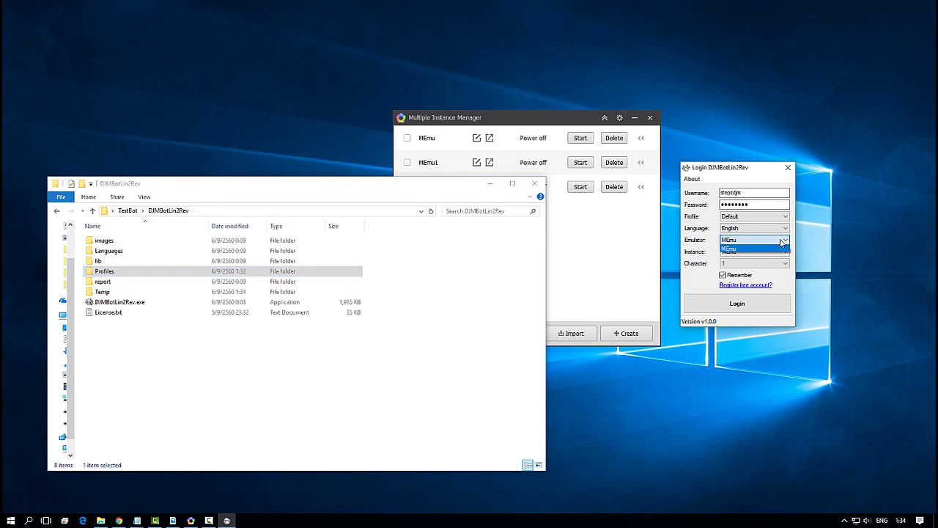
pyautogui.click(780, 248)
pyautogui.click(766, 251)
pyautogui.click(498, 127)
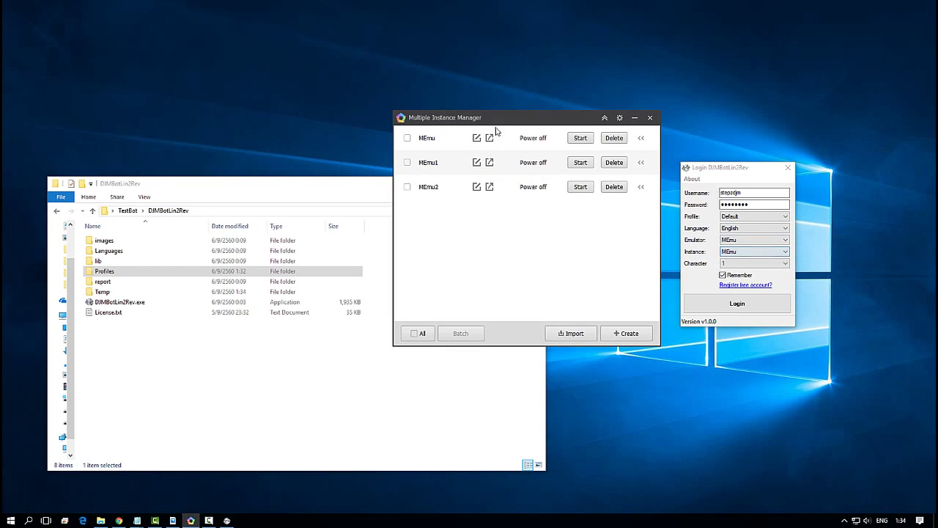
pyautogui.click(779, 251)
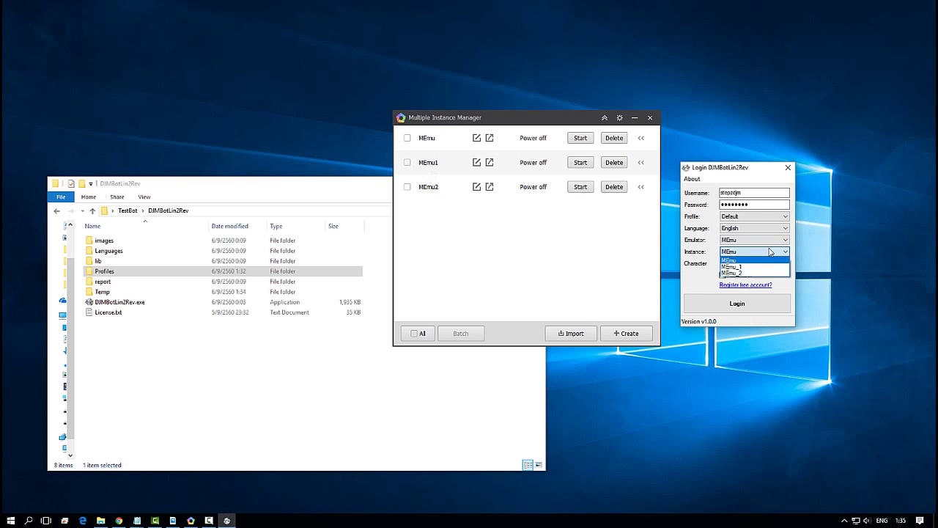
pyautogui.click(726, 264)
pyautogui.click(781, 264)
pyautogui.click(777, 271)
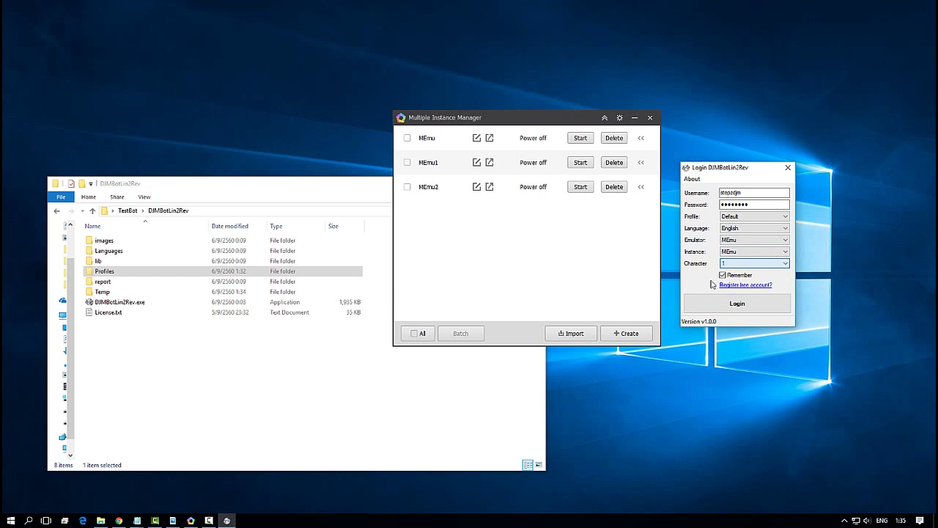
# - Log in to the bot, minimize the instance manager and place the bot window beside the file window
pyautogui.click(737, 303)
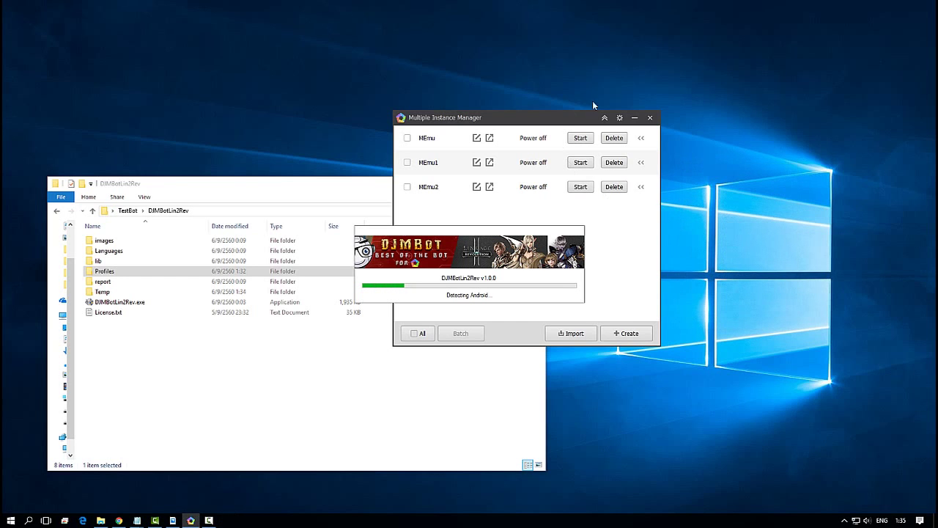
pyautogui.click(634, 118)
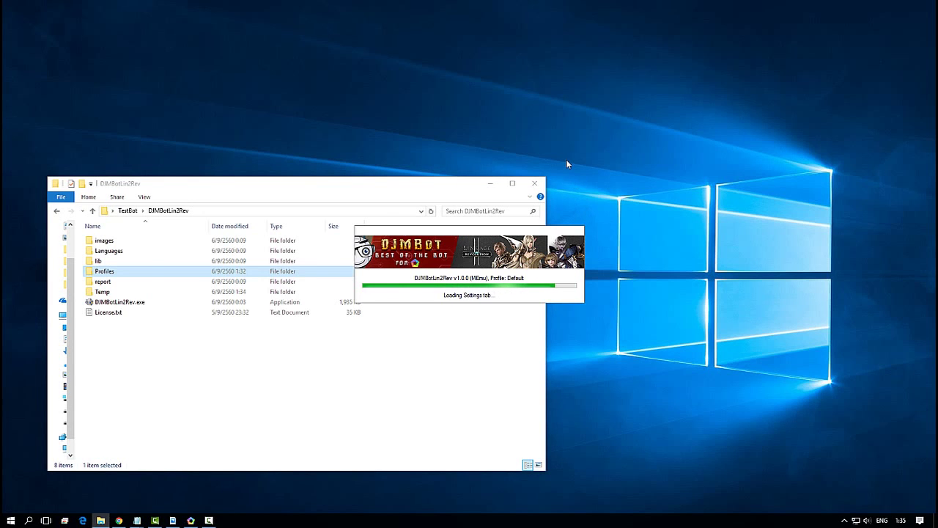
pyautogui.moveTo(265, 81); pyautogui.dragTo(629, 91)
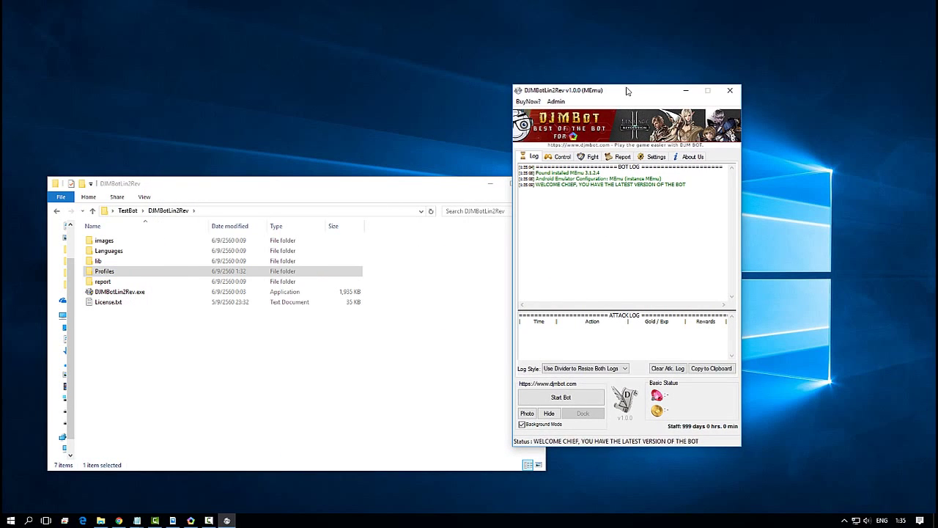
# - Review the bot's main control options, the daily quest level choices, and the roll quest reset round and idle check settings
pyautogui.click(561, 157)
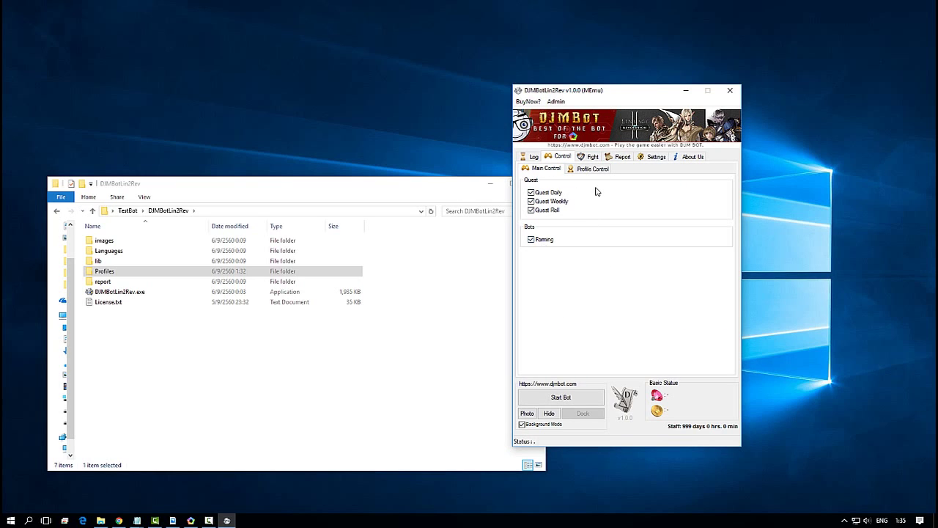
pyautogui.click(592, 156)
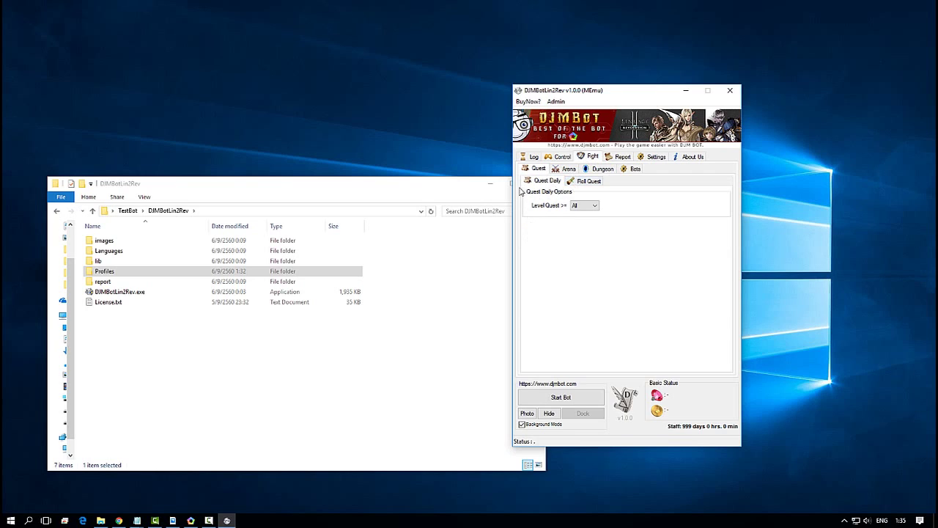
pyautogui.click(592, 206)
pyautogui.click(591, 206)
pyautogui.click(589, 182)
pyautogui.click(600, 207)
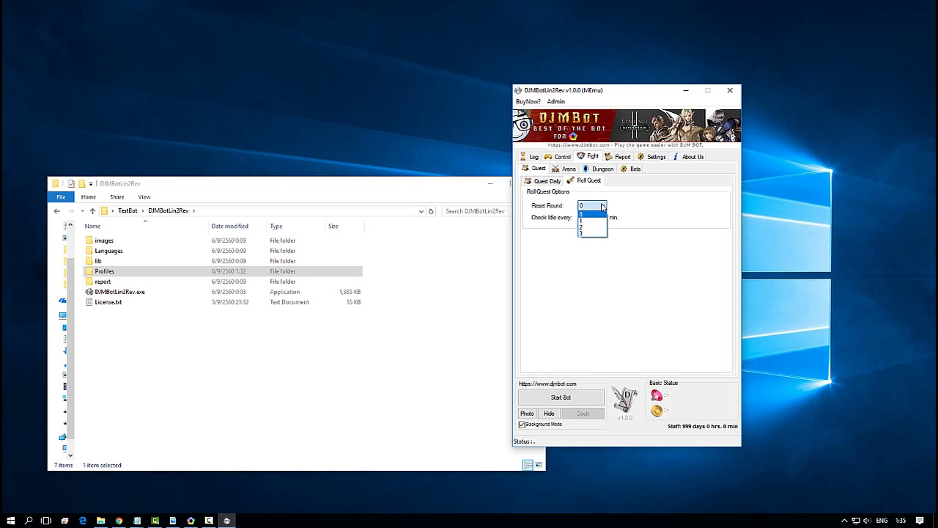
pyautogui.click(604, 218)
pyautogui.click(602, 217)
pyautogui.click(665, 199)
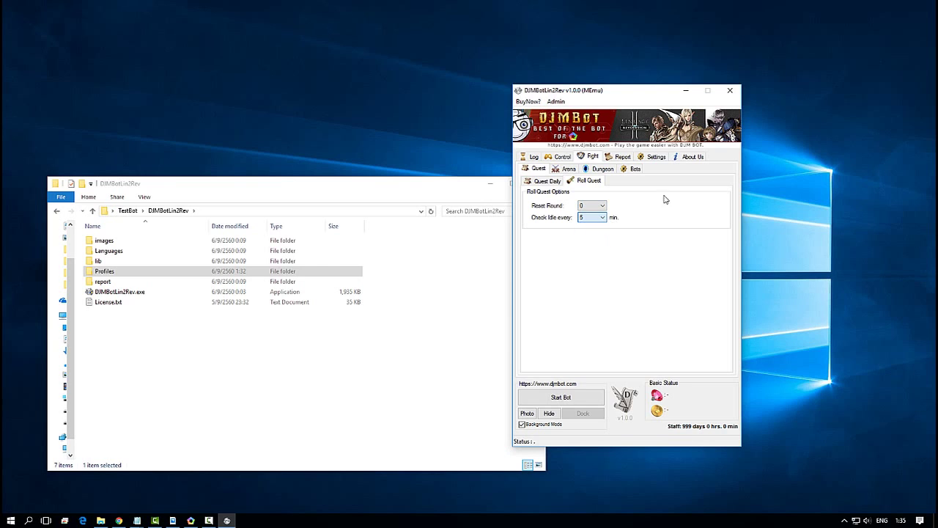
# - Set the farming landmass to the Lv. 90 area, mark a spot on its map and keep Use Skill as the attack
pyautogui.click(631, 170)
pyautogui.click(619, 205)
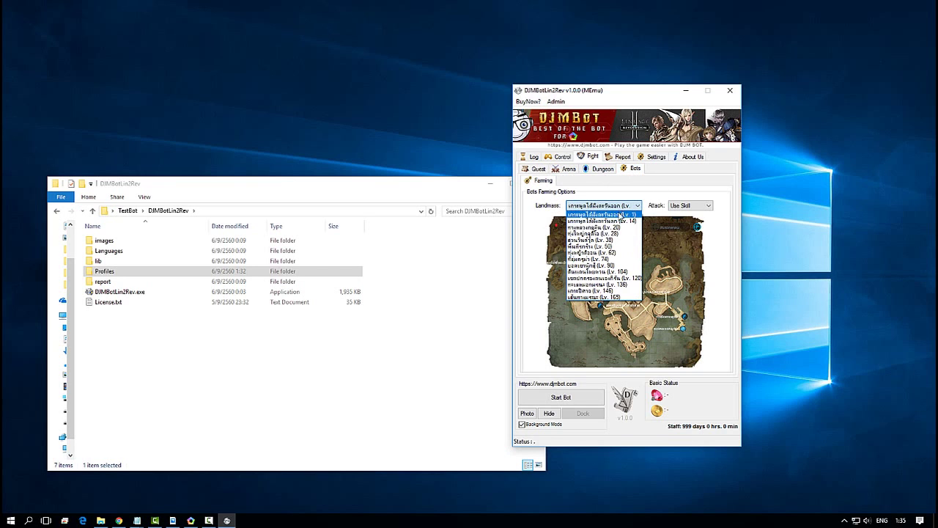
pyautogui.click(597, 265)
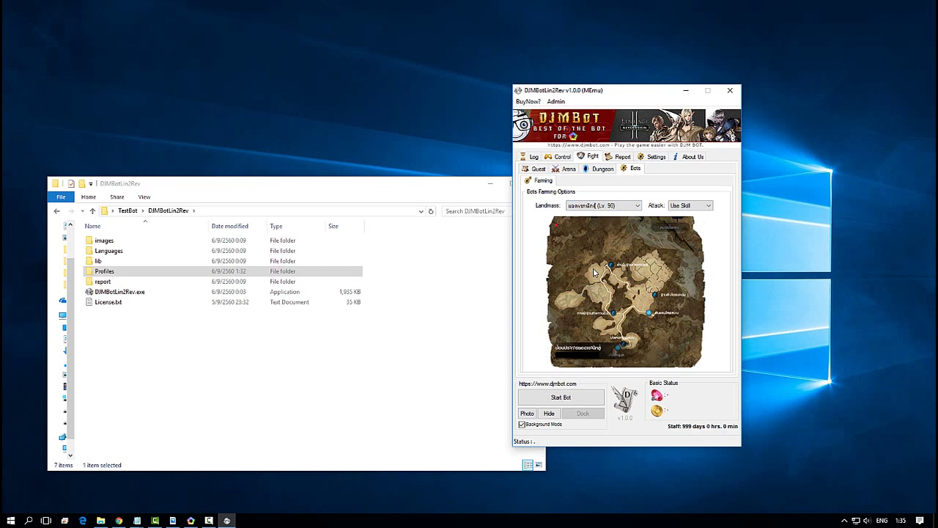
pyautogui.click(707, 206)
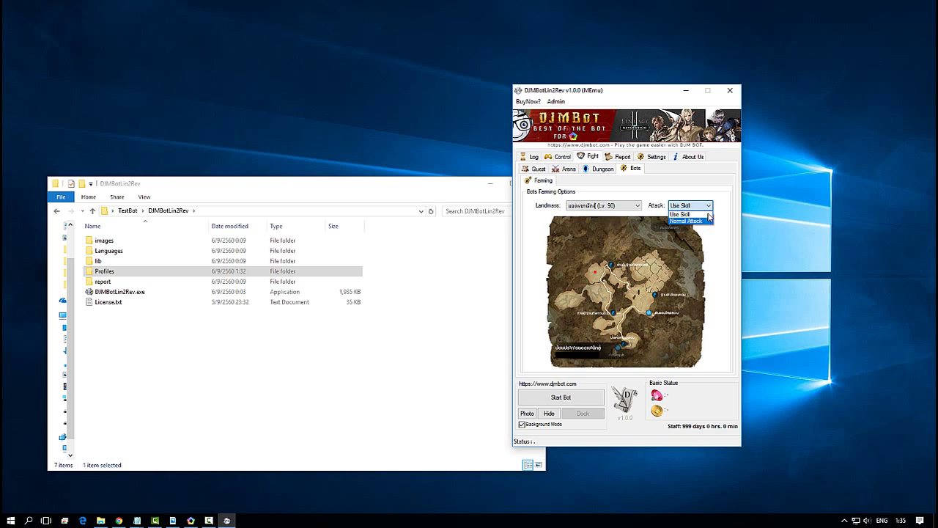
pyautogui.click(705, 208)
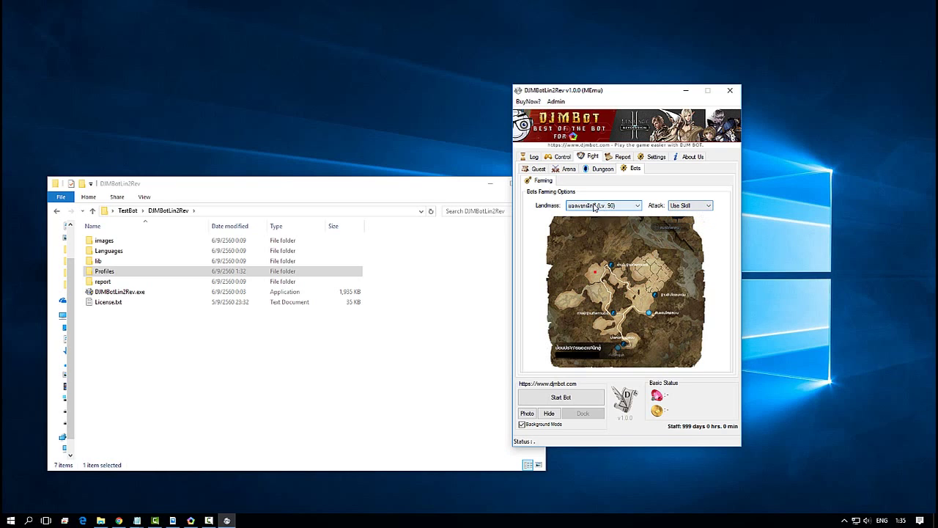
# - Enable Hide when minimized in the bot's settings and test it by minimizing and restoring the bot window
pyautogui.click(625, 158)
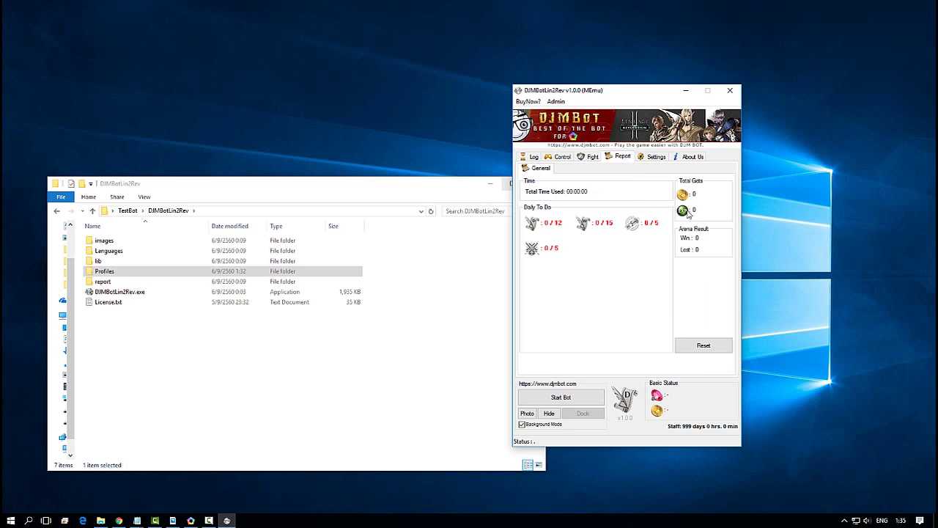
pyautogui.click(648, 159)
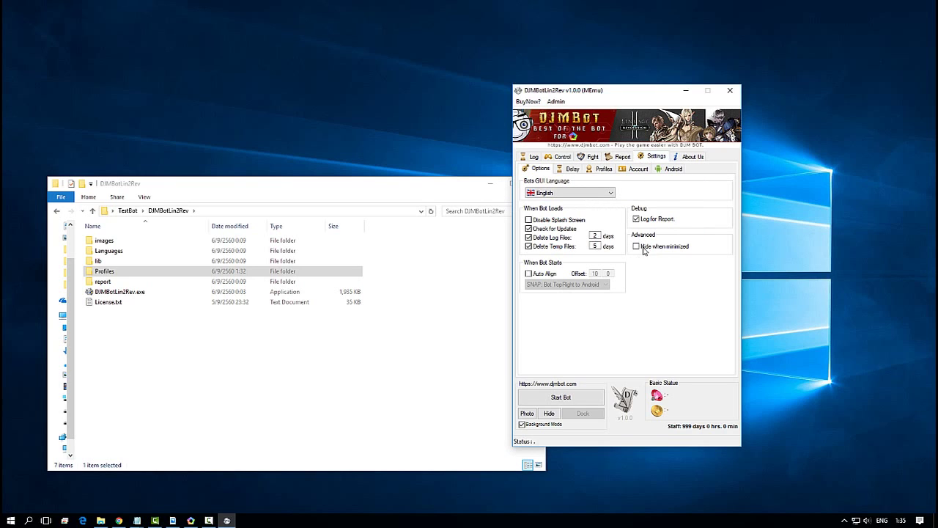
pyautogui.click(686, 91)
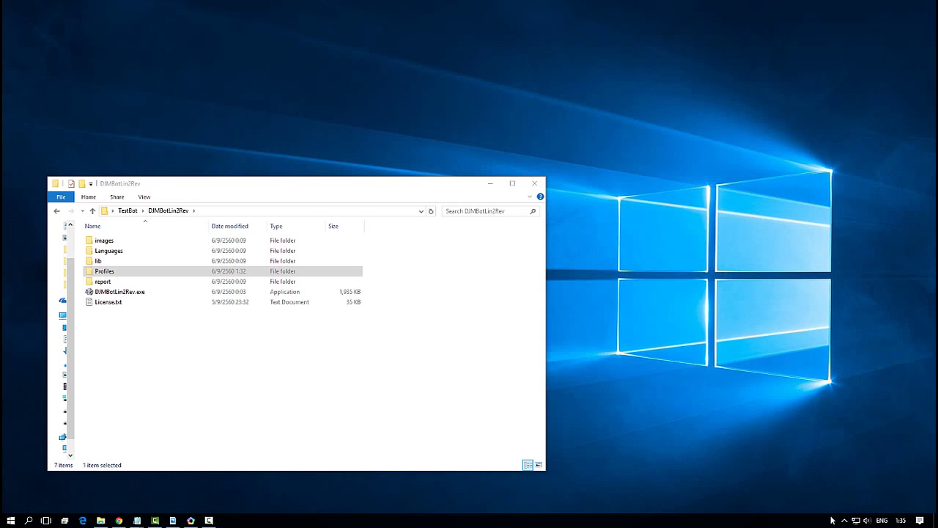
pyautogui.click(844, 520)
pyautogui.rightClick(844, 504)
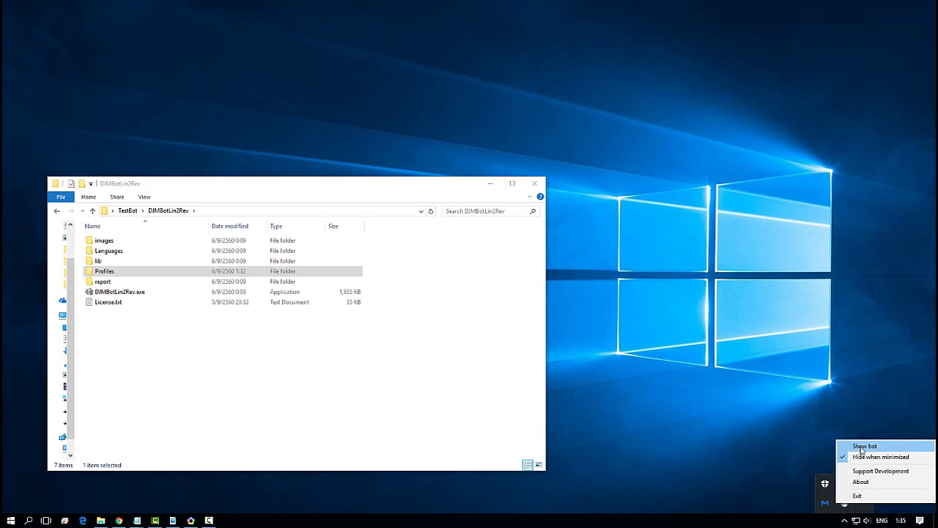
pyautogui.click(861, 447)
# - Show the bot log and start the bot so that it launches MEmu and the game
pyautogui.click(535, 157)
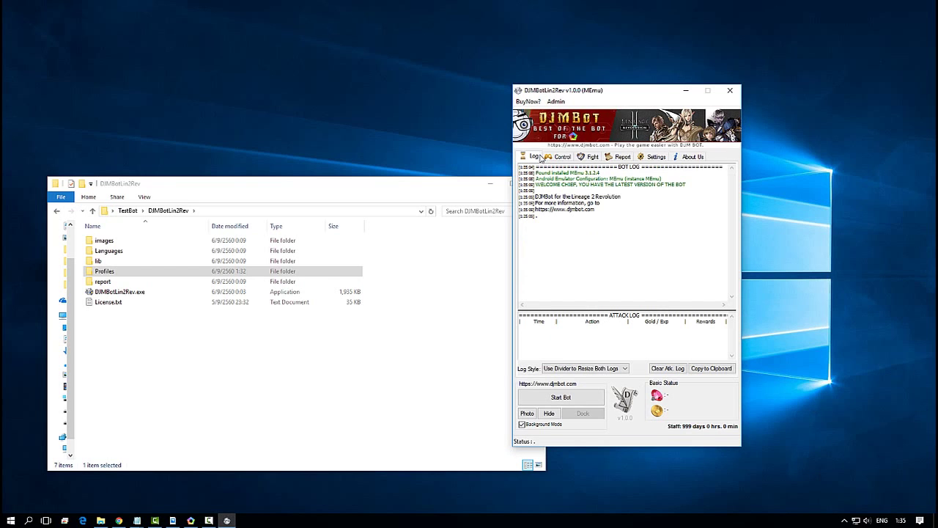
pyautogui.click(557, 396)
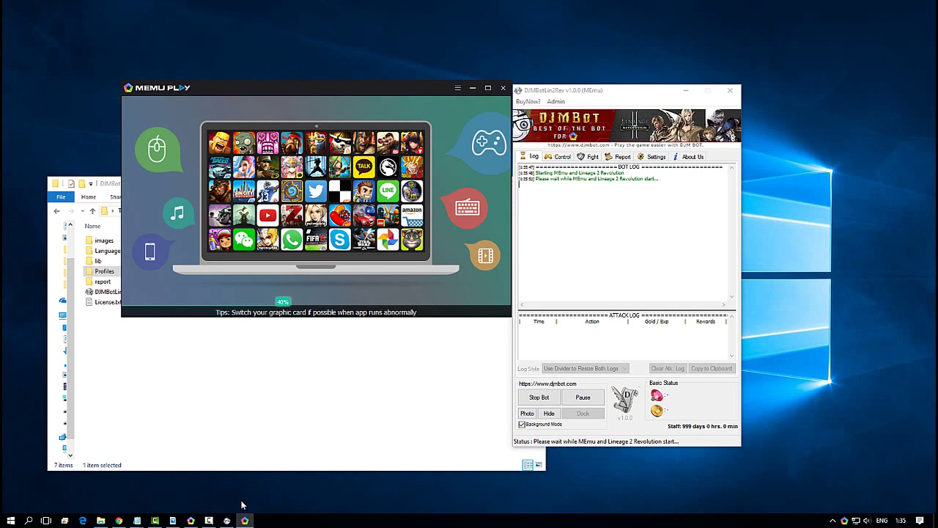
# - Switch to the Manual_DJMBotLin2Rev PDF in Adobe Acrobat Reader and read its contents list, hardware and software requirements and pre-installation notes
pyautogui.click(174, 521)
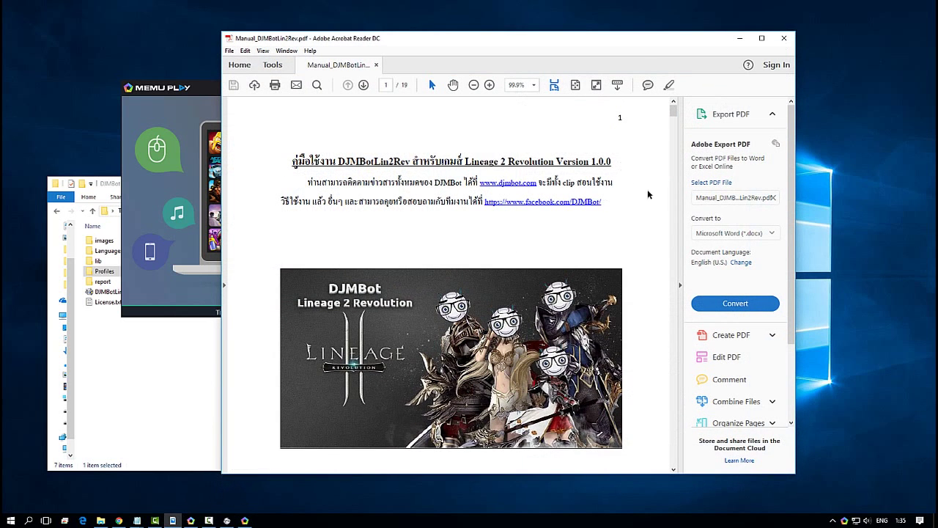
pyautogui.scroll(-6, 637, 189)
pyautogui.scroll(-10, 636, 189)
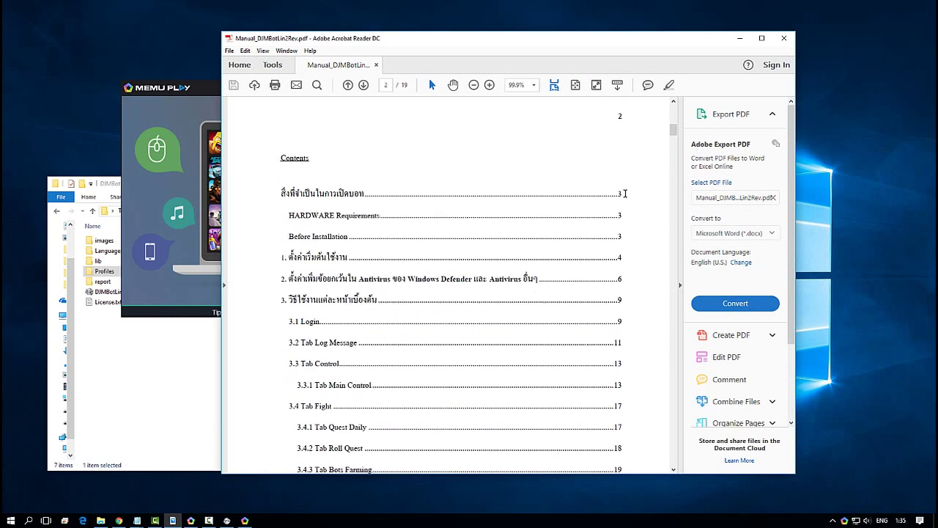
pyautogui.moveTo(325, 193); pyautogui.dragTo(628, 277)
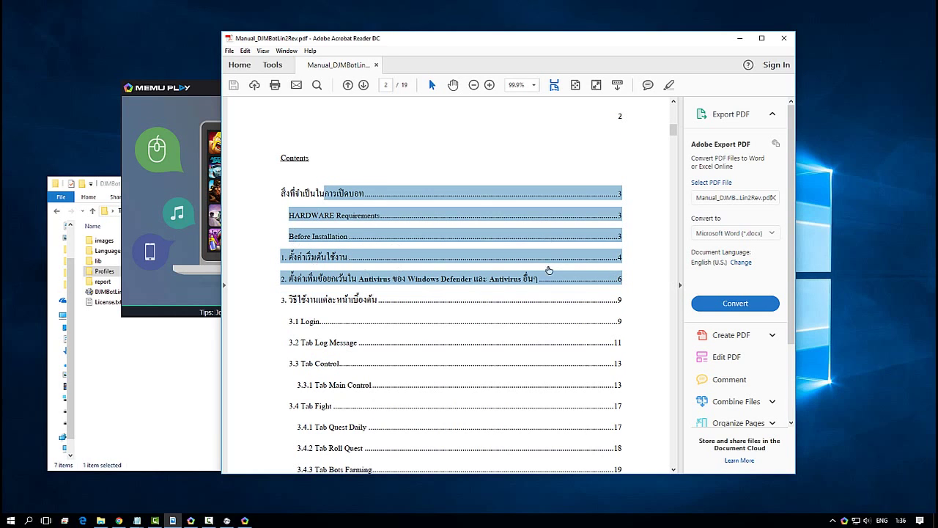
pyautogui.click(464, 182)
pyautogui.scroll(-8, 468, 242)
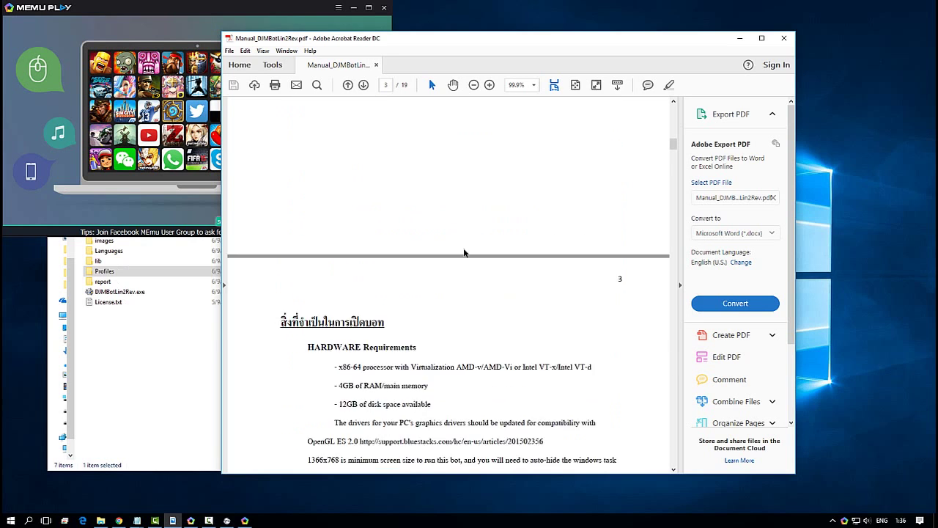
pyautogui.scroll(-3, 440, 249)
pyautogui.scroll(-3, 347, 259)
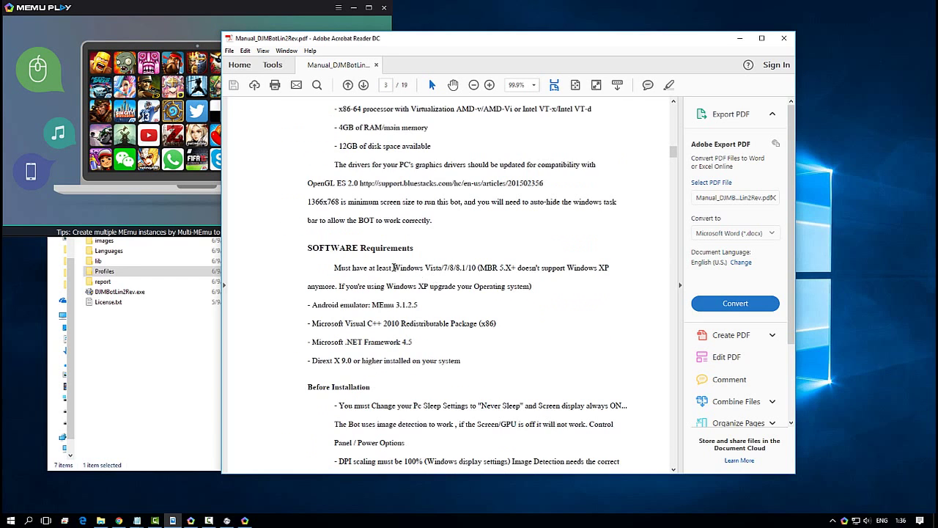
pyautogui.scroll(-5, 400, 275)
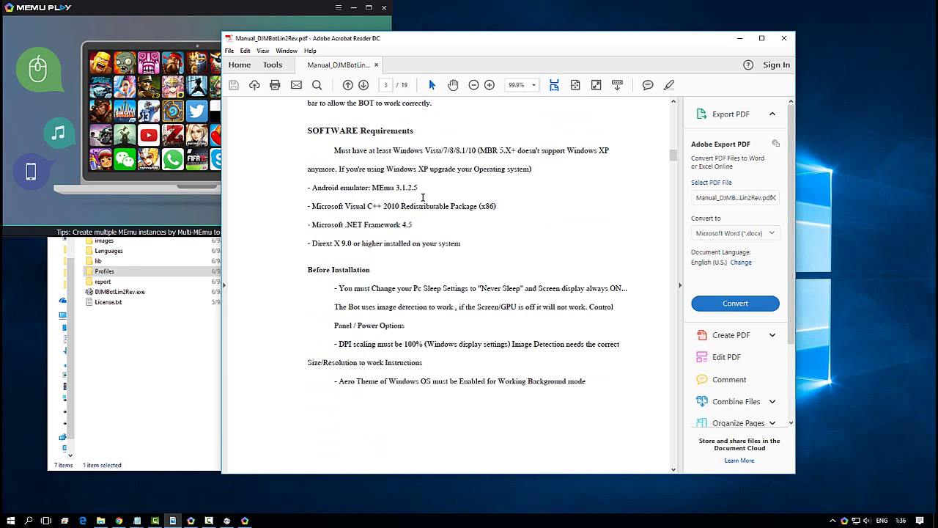
# - Read the manual's initial setup section on game graphics, Windows display scaling and starting the bot, and minimize the manual
pyautogui.scroll(-7, 525, 280)
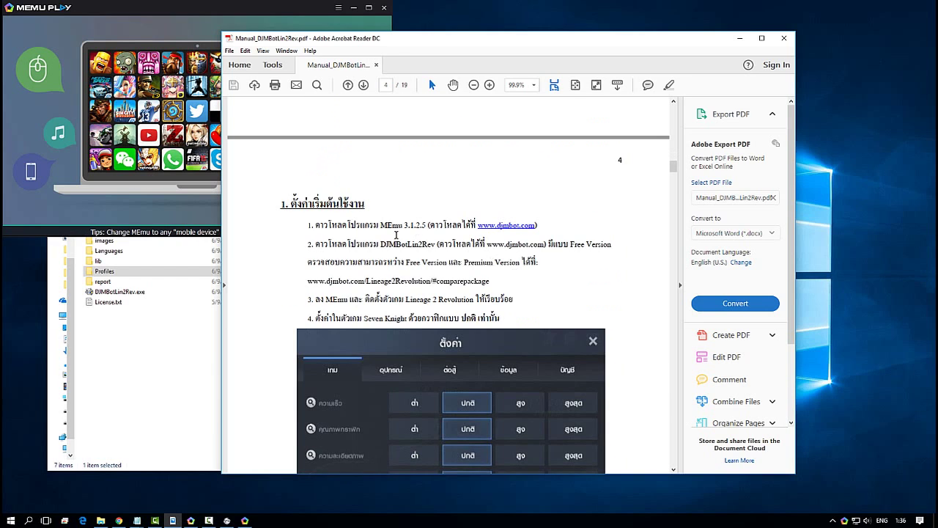
pyautogui.scroll(-5, 505, 271)
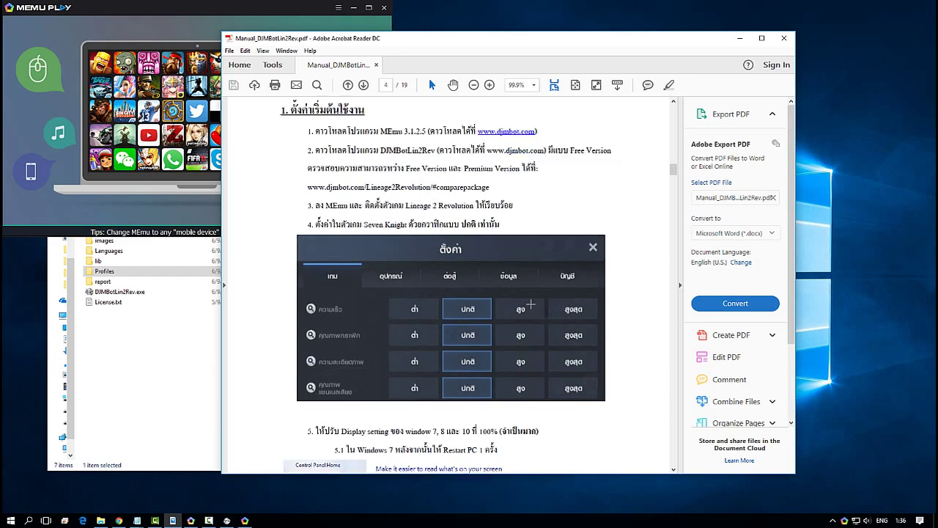
pyautogui.scroll(-4, 533, 302)
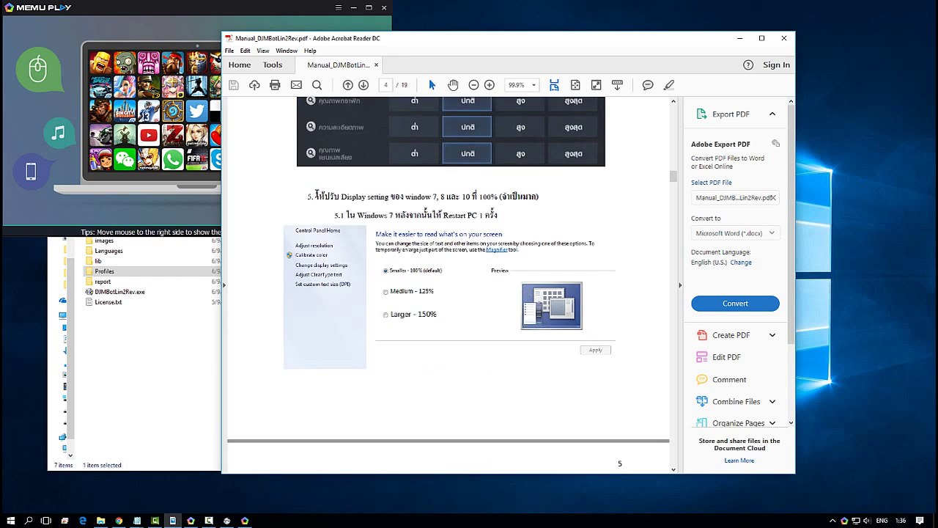
pyautogui.scroll(-10, 522, 222)
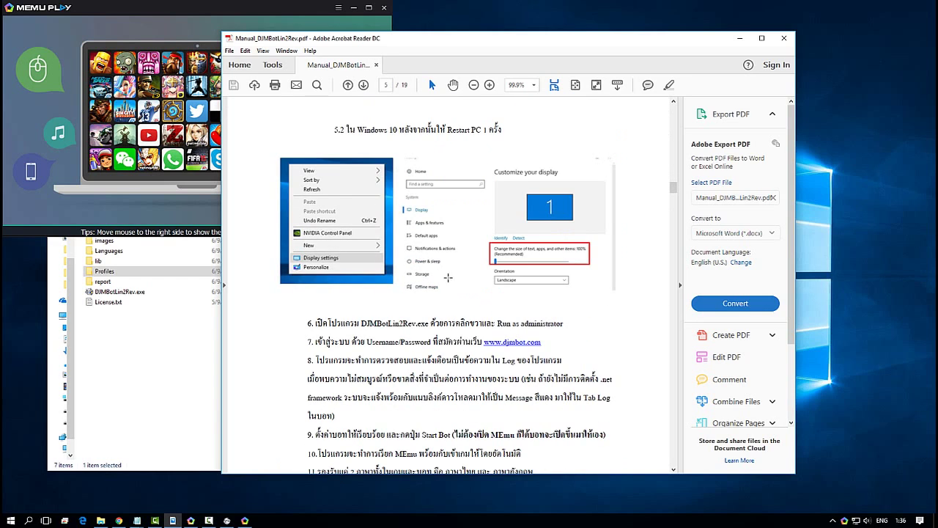
pyautogui.scroll(-3, 494, 236)
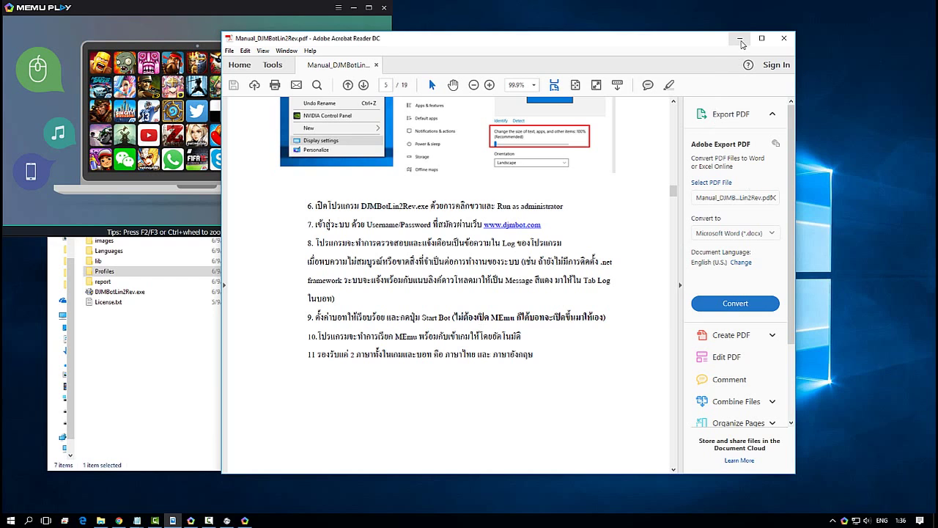
pyautogui.click(739, 40)
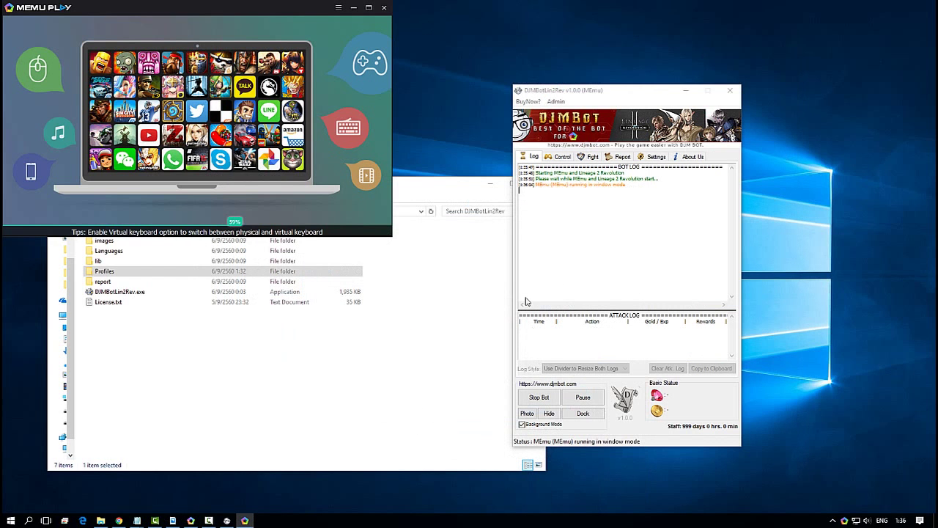
# - Move the MEmu window away from the screen corner, minimize the DJMBotLin2Rev folder window and reposition the bot window beside the emulator
pyautogui.moveTo(234, 9); pyautogui.dragTo(317, 29)
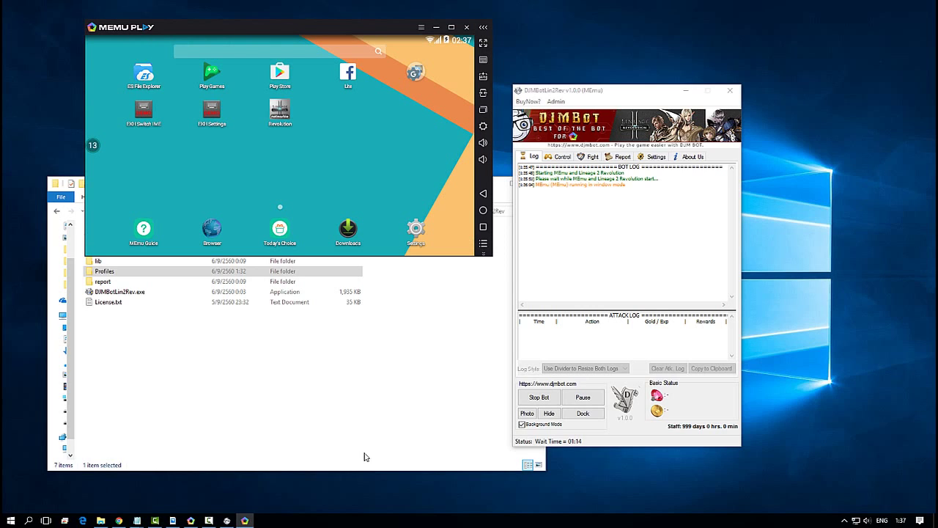
pyautogui.click(366, 457)
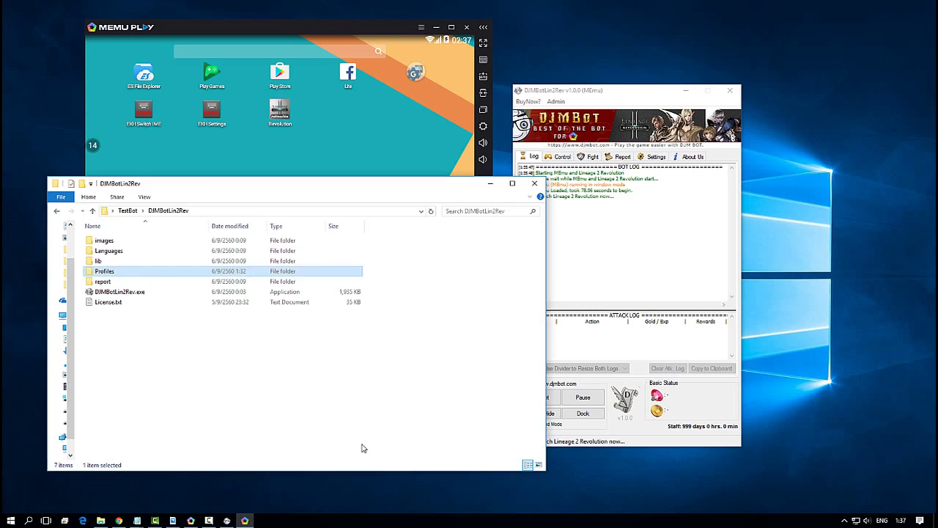
pyautogui.click(496, 188)
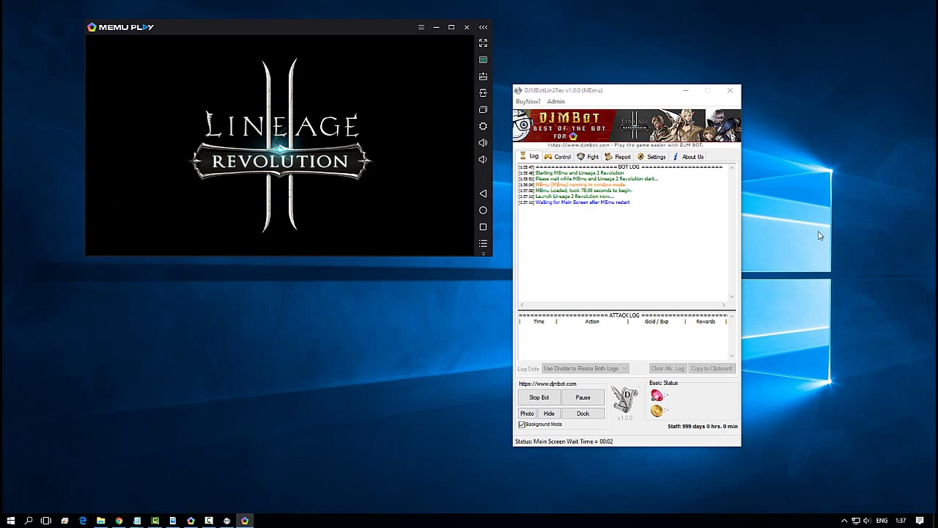
pyautogui.moveTo(627, 97); pyautogui.dragTo(661, 61)
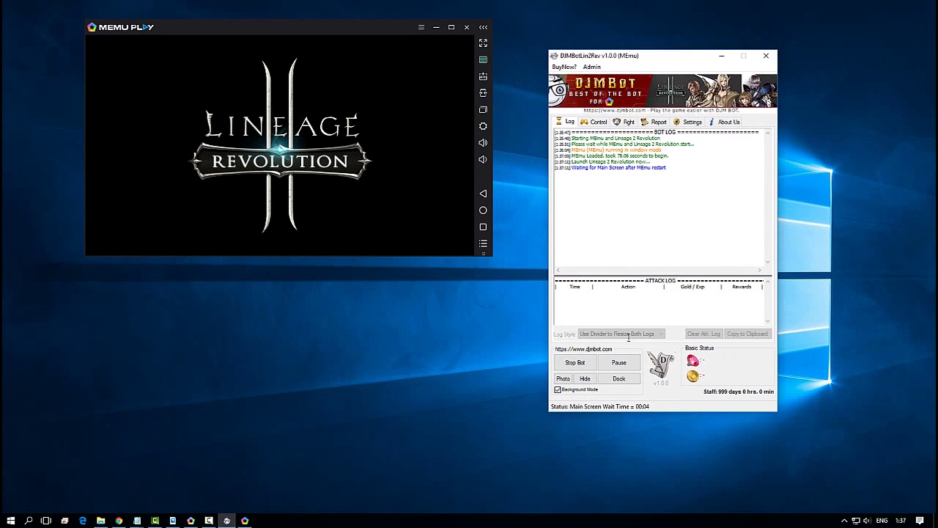
# - Test the bot's Hide function by hiding the MEmu window and showing it again
pyautogui.click(585, 378)
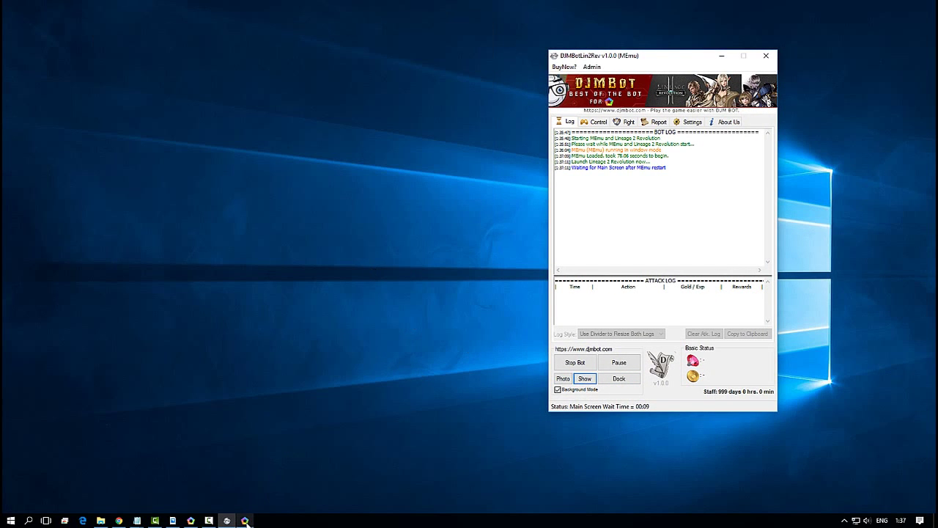
pyautogui.moveTo(246, 521)
pyautogui.click(585, 378)
pyautogui.click(557, 389)
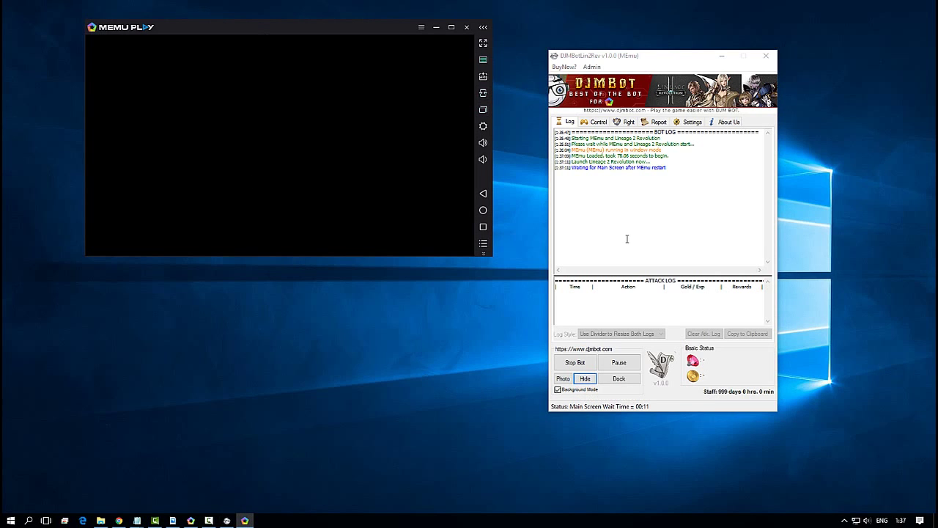
# - Dock the MEmu window into the bot, minimize the bot and show it again from the system tray
pyautogui.click(620, 378)
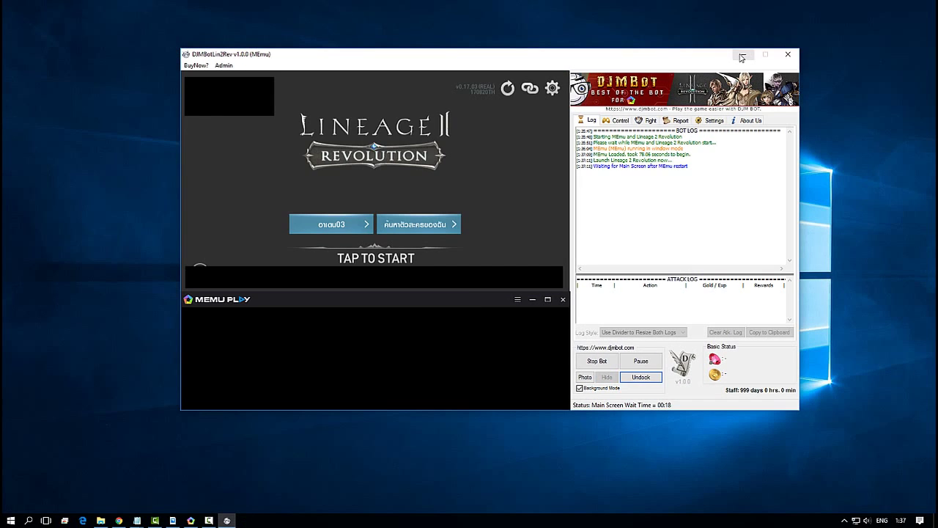
pyautogui.click(742, 57)
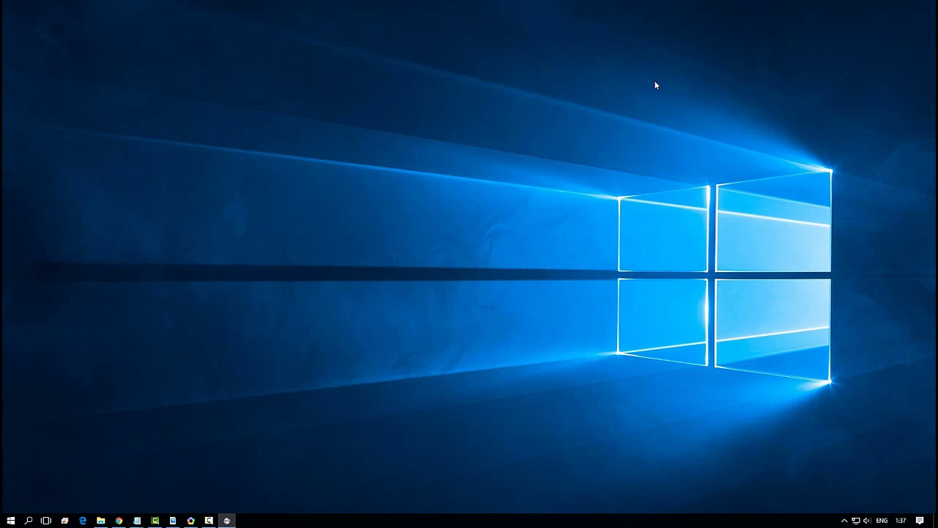
pyautogui.click(844, 520)
pyautogui.rightClick(862, 504)
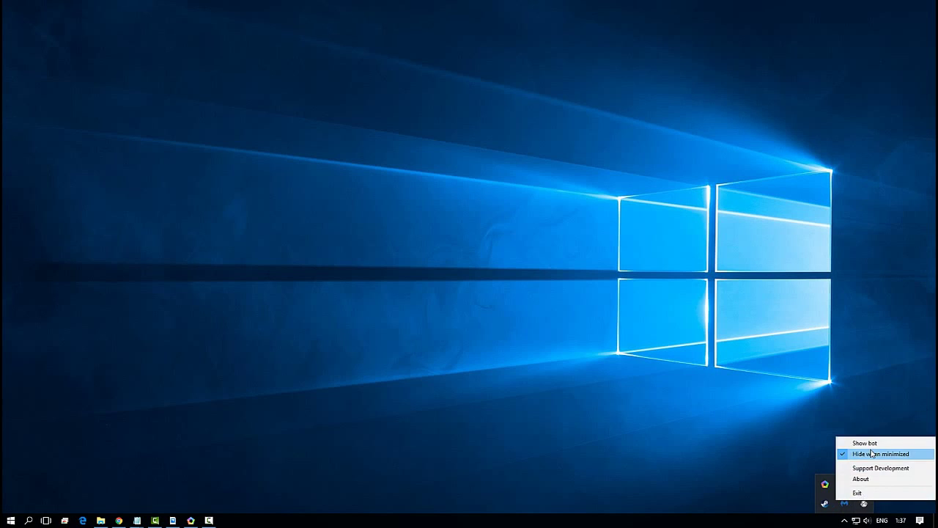
pyautogui.click(866, 442)
# - Check the bot's option settings, turn off Hide when minimized from its tray icon, and test minimizing and restoring the bot
pyautogui.click(702, 122)
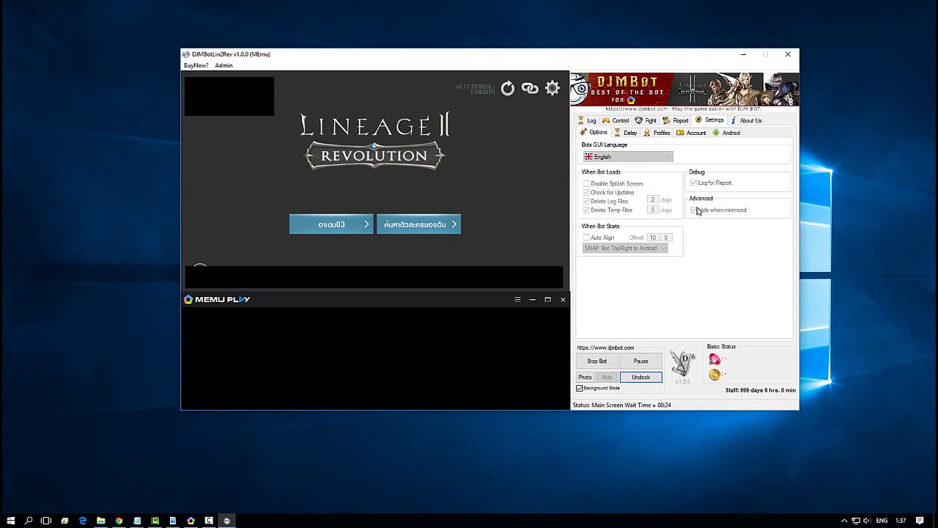
pyautogui.click(844, 521)
pyautogui.rightClick(861, 504)
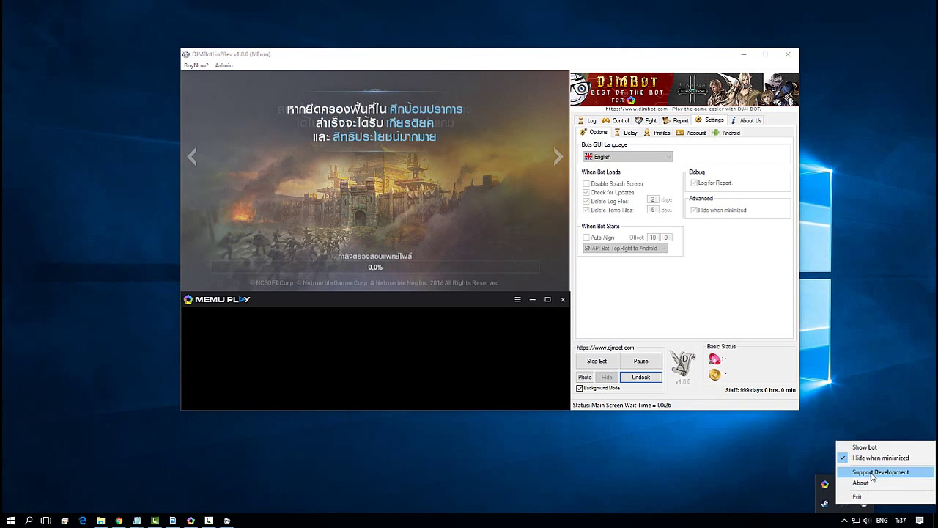
pyautogui.click(876, 457)
pyautogui.click(592, 120)
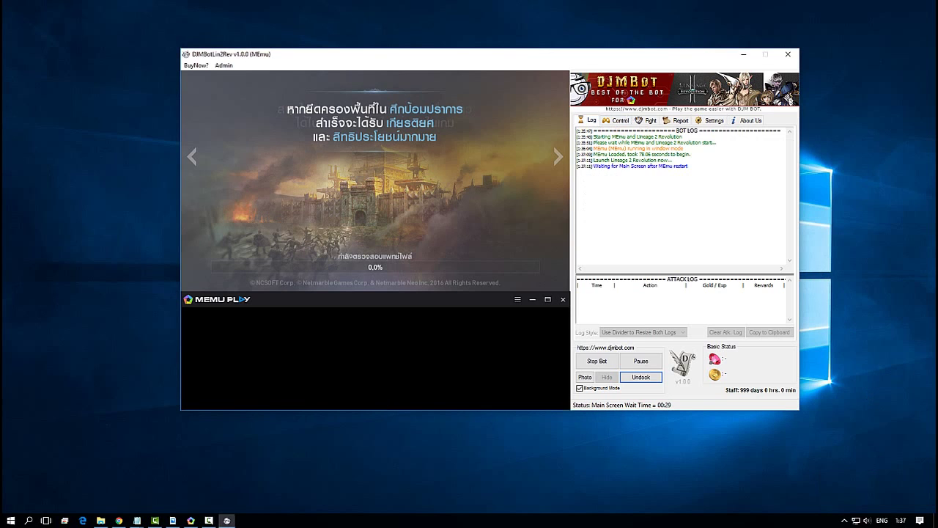
pyautogui.click(743, 54)
pyautogui.click(228, 520)
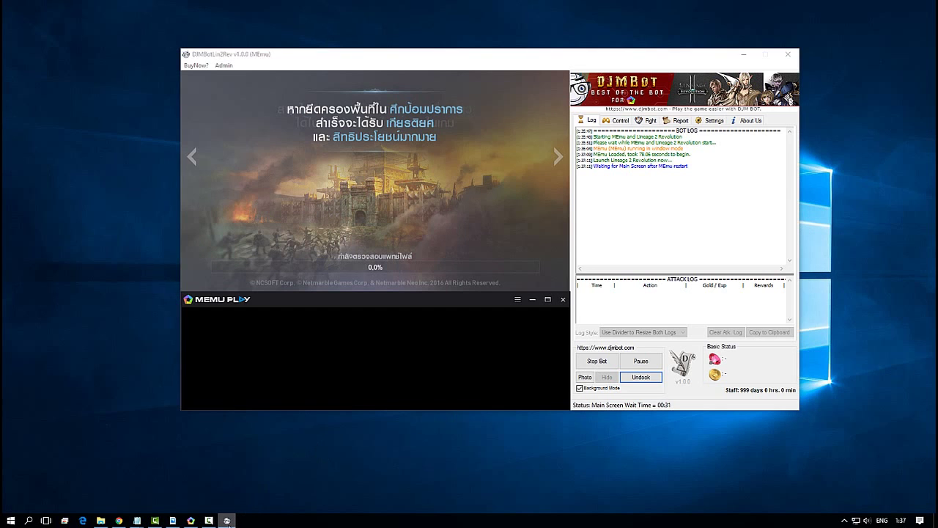
# - Enable Hide when minimized from the bot's tray icon, minimize the bot and show it again from the system tray
pyautogui.click(845, 519)
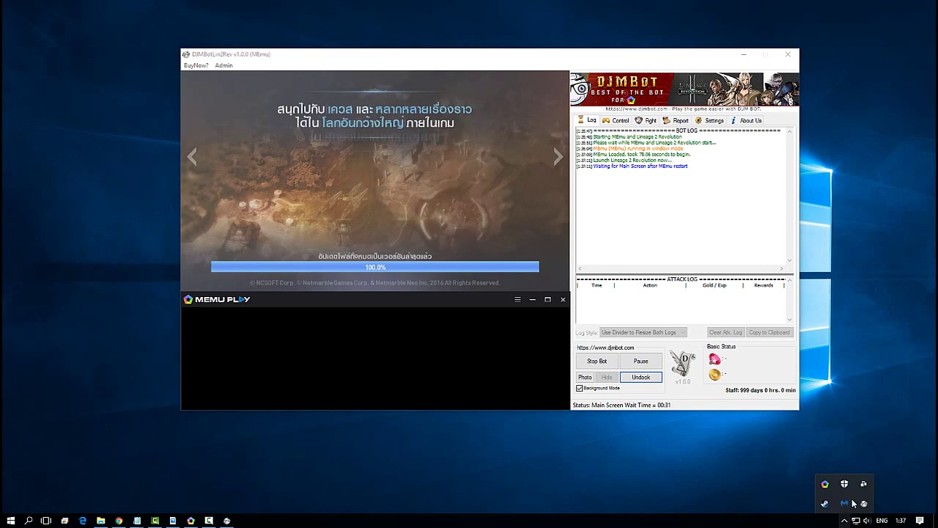
pyautogui.rightClick(864, 504)
pyautogui.click(880, 457)
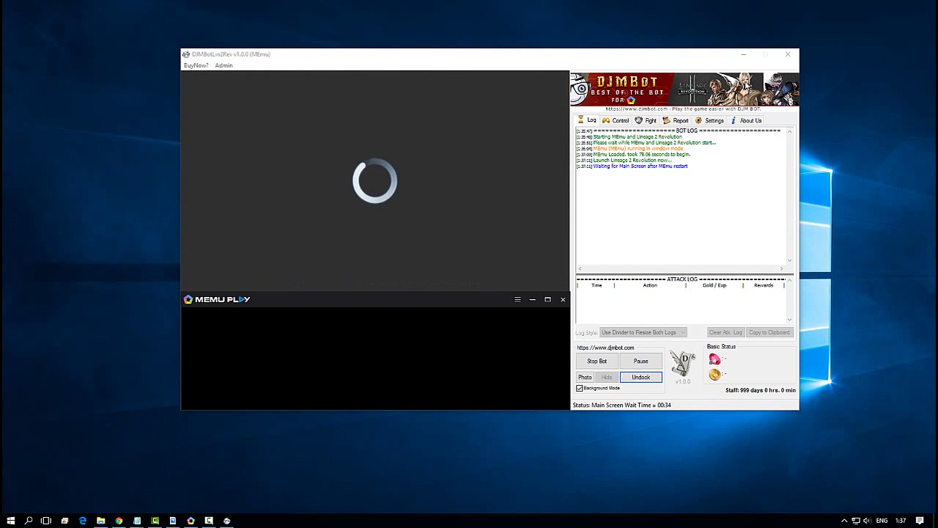
pyautogui.click(742, 55)
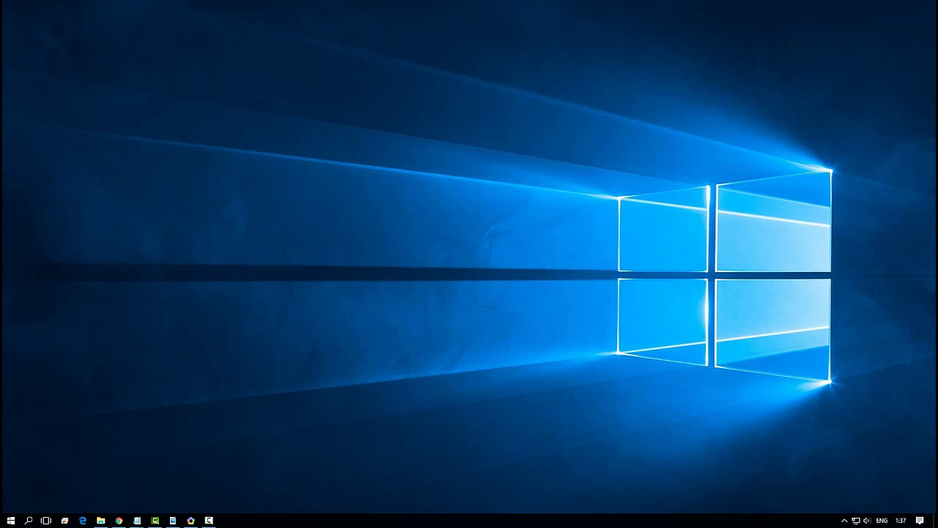
pyautogui.click(843, 520)
pyautogui.rightClick(843, 521)
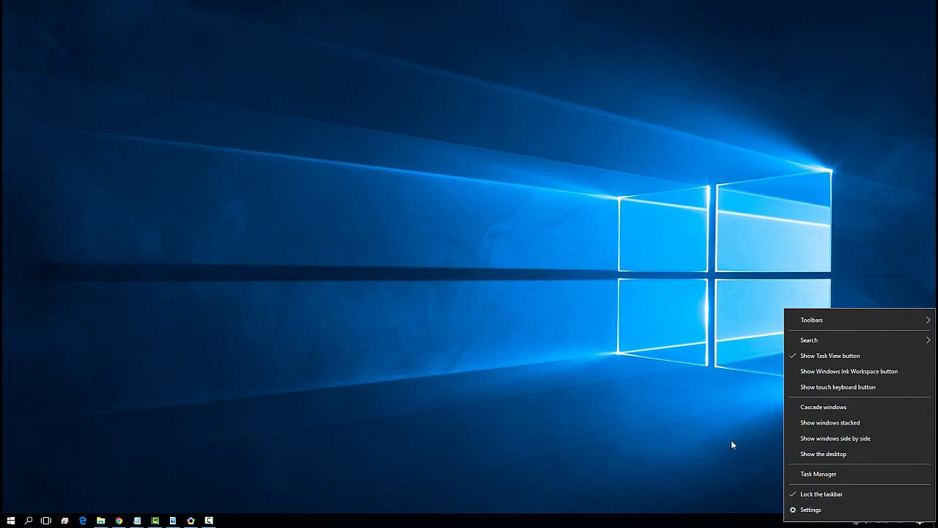
pyautogui.click(730, 444)
pyautogui.click(844, 520)
pyautogui.rightClick(864, 504)
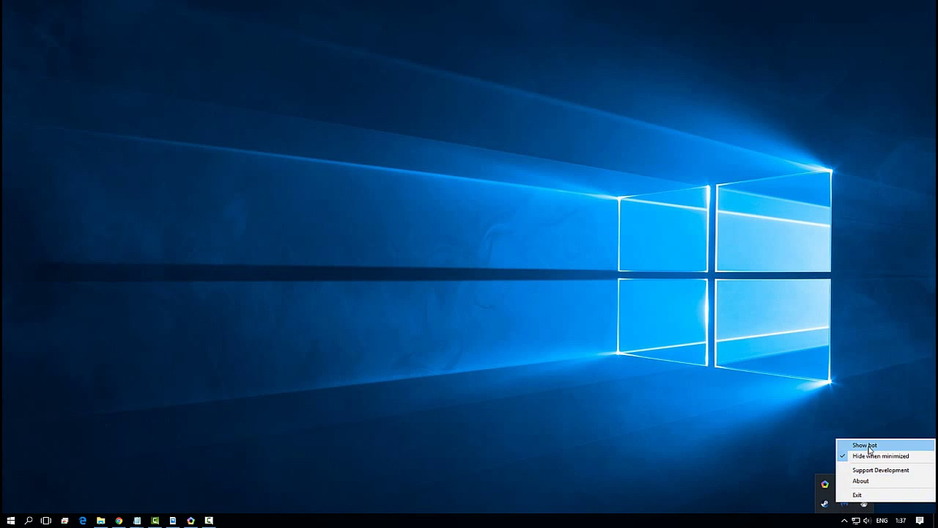
pyautogui.click(867, 446)
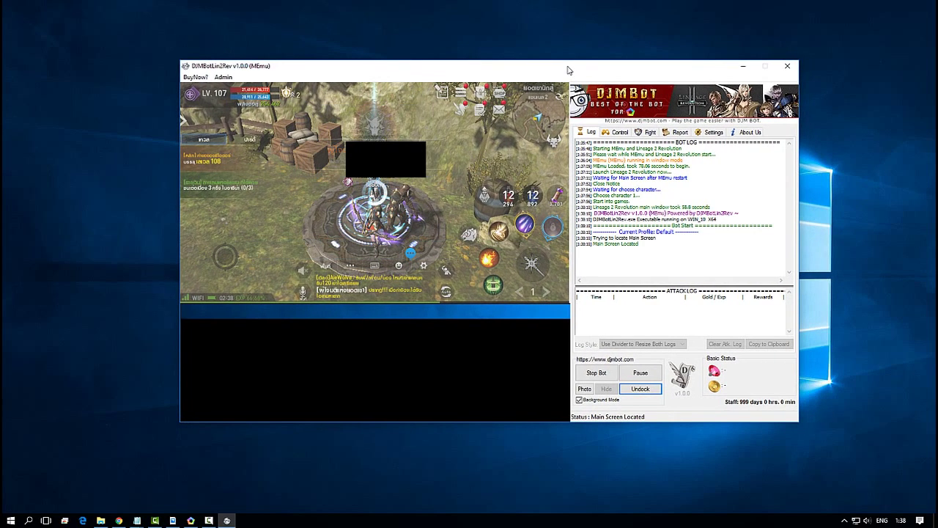
# - Examine the bot's daily to-do report and compare it with the bot log while the bot runs quests
pyautogui.click(672, 132)
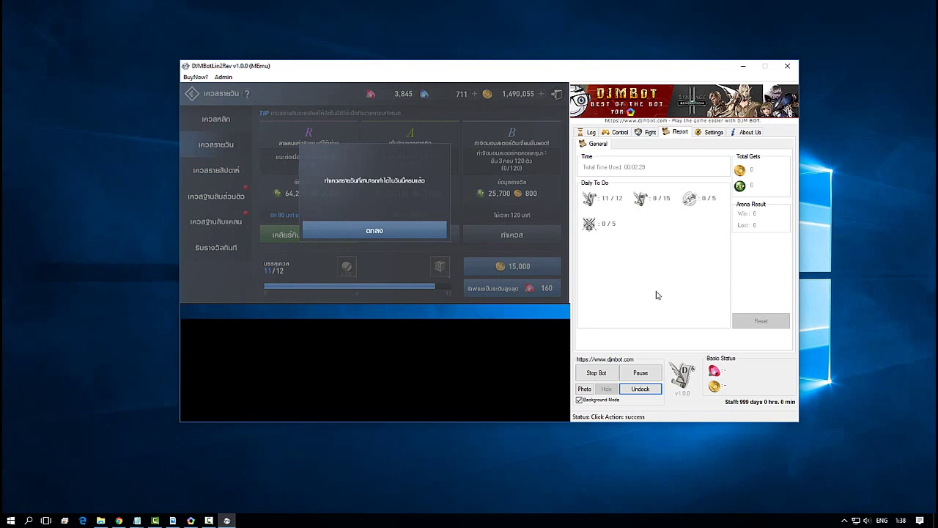
pyautogui.click(590, 133)
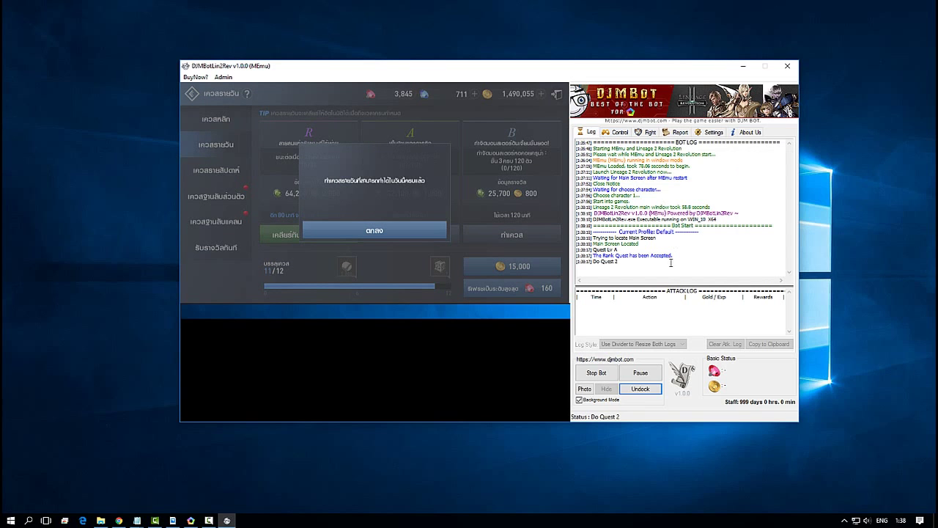
pyautogui.click(677, 133)
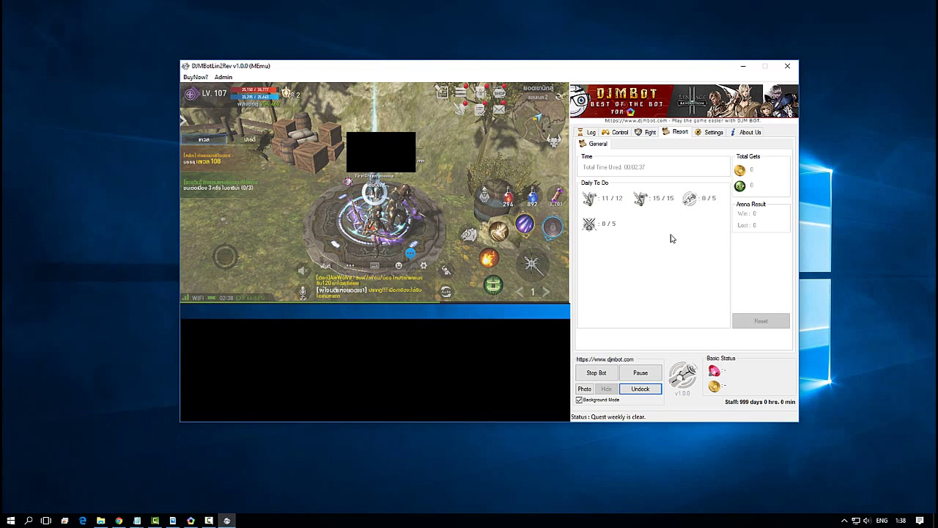
pyautogui.click(590, 132)
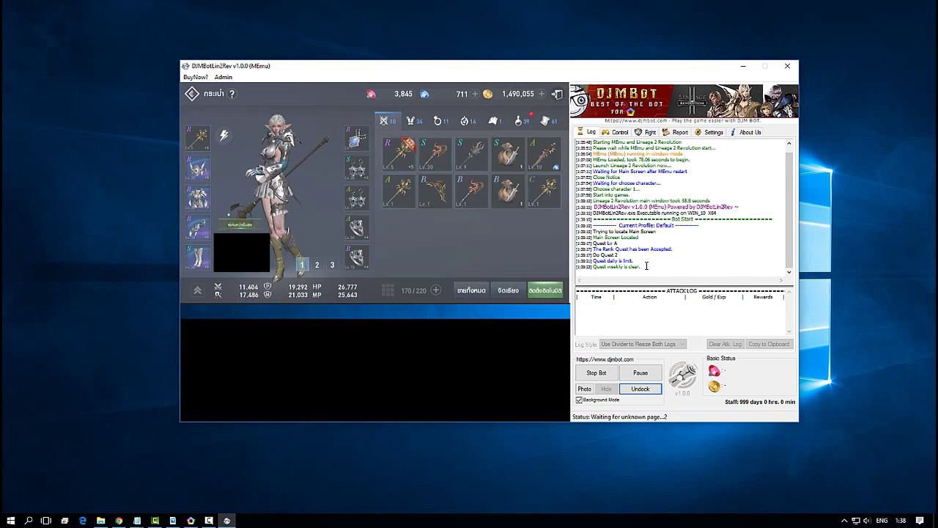
# - Check the bot's fight options for farming landmass, attack mode and map position, and return to the bot log
pyautogui.click(677, 131)
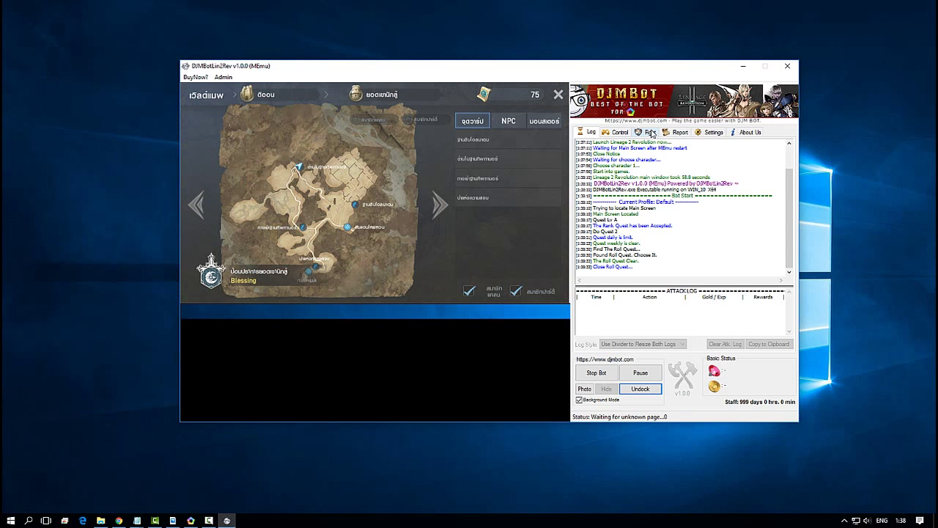
pyautogui.click(650, 132)
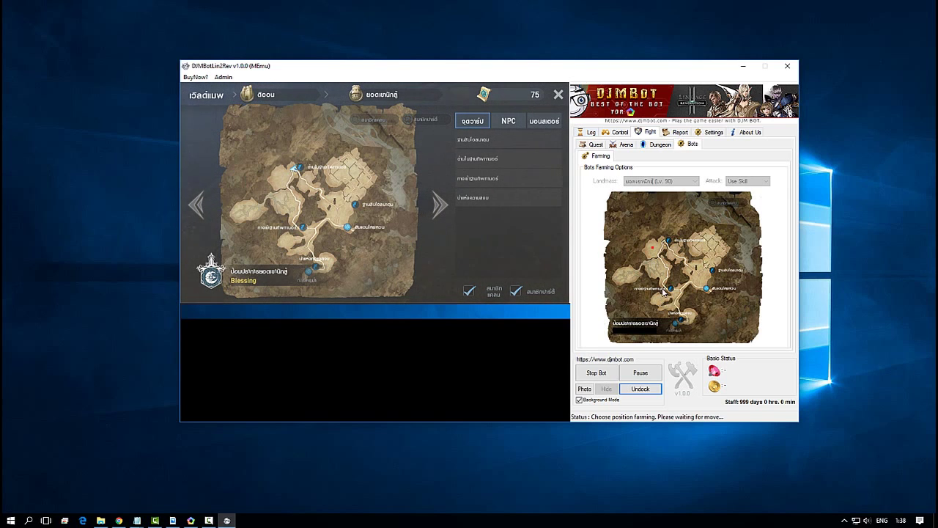
pyautogui.click(588, 135)
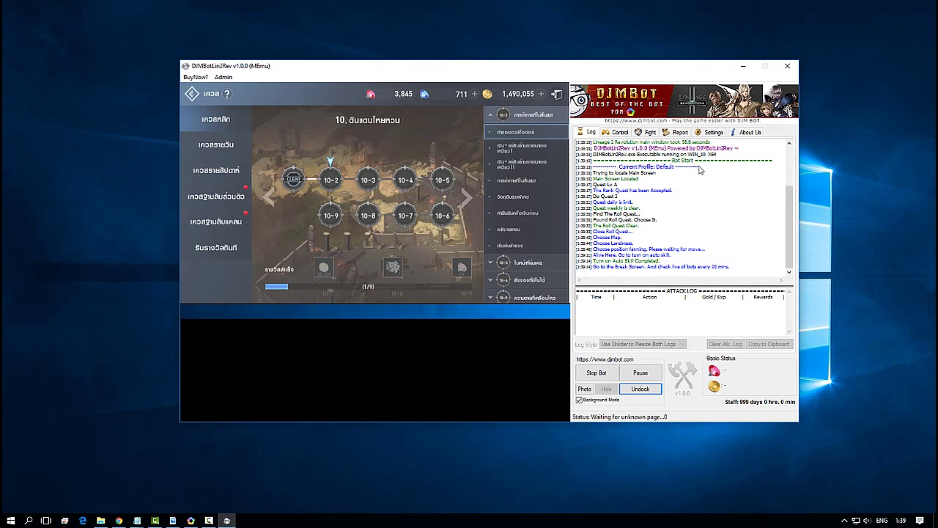
# - Stop the bot, undock the MEmu window and place the bot window beside the emulator
pyautogui.click(596, 372)
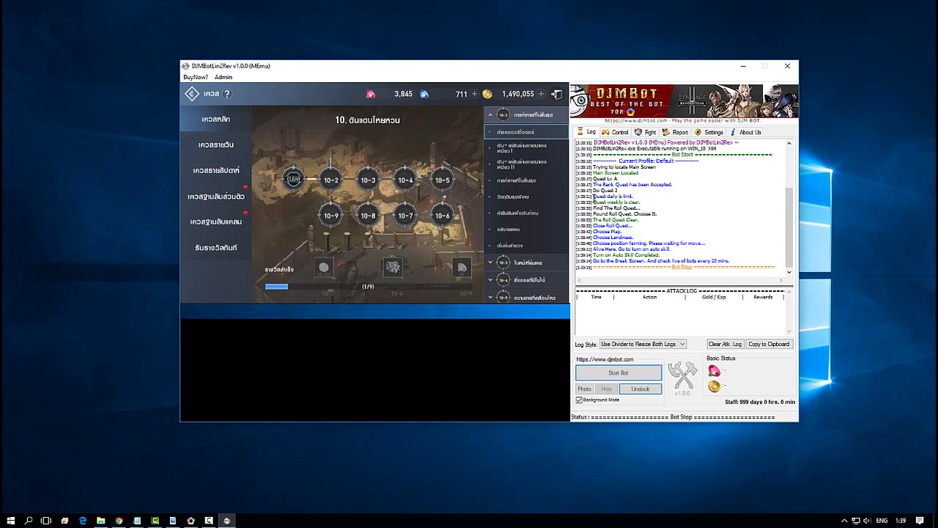
pyautogui.click(639, 388)
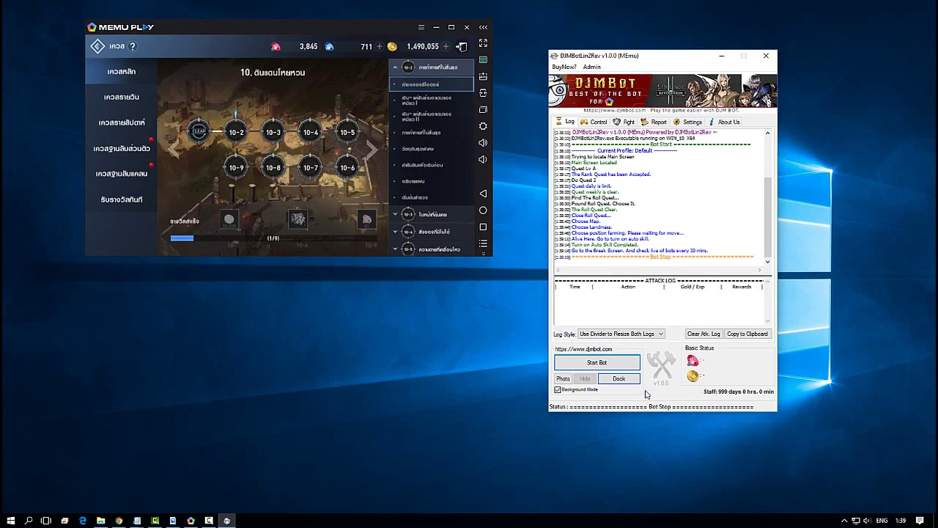
pyautogui.moveTo(627, 56); pyautogui.dragTo(555, 47)
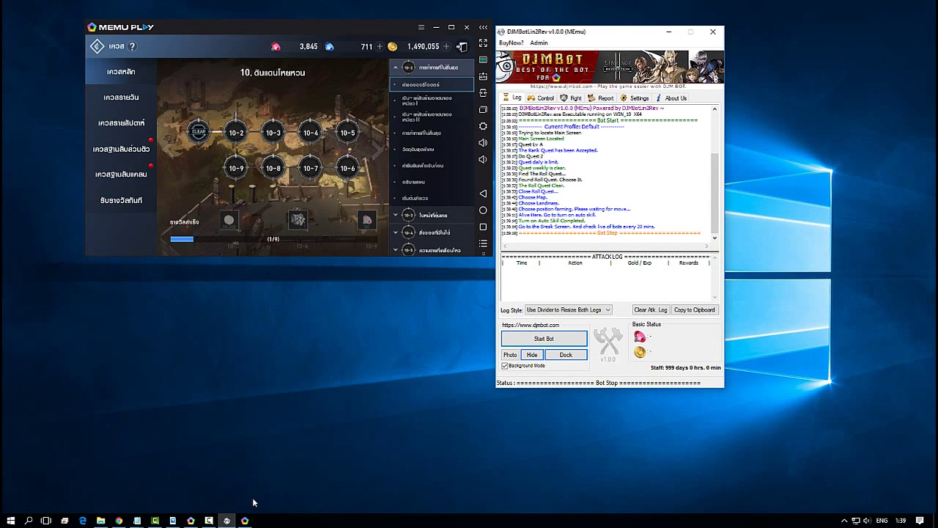
# - Create a new Android (Default) instance in the Multiple Instance Manager, start it and minimize the original MEmu window
pyautogui.click(246, 520)
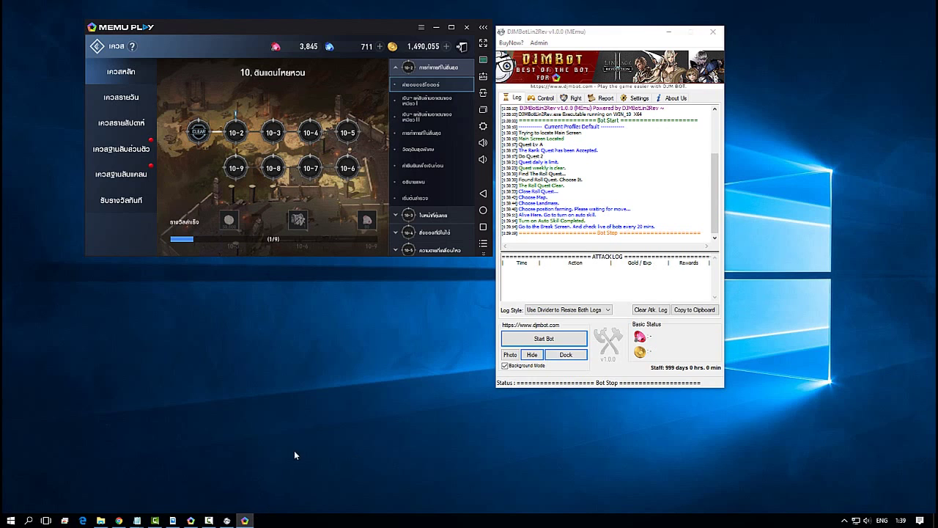
pyautogui.click(193, 521)
pyautogui.moveTo(553, 123); pyautogui.dragTo(367, 170)
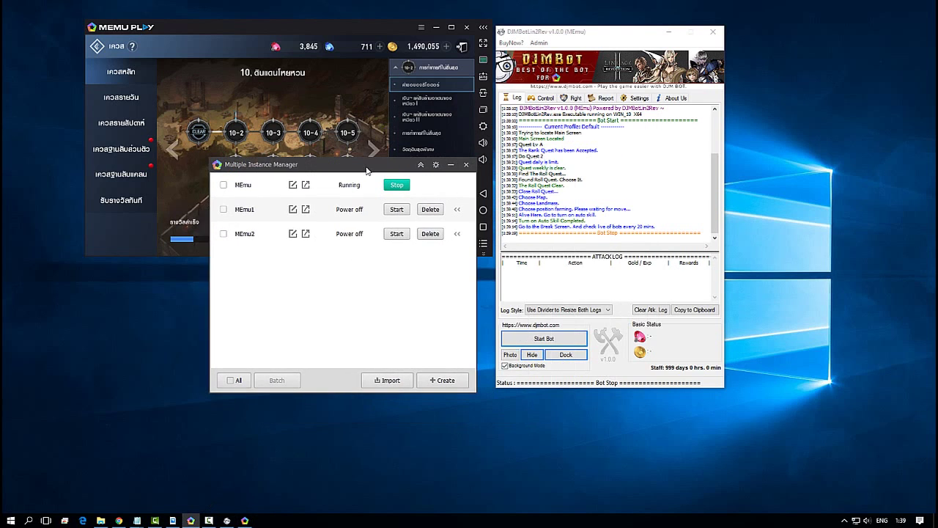
pyautogui.click(435, 381)
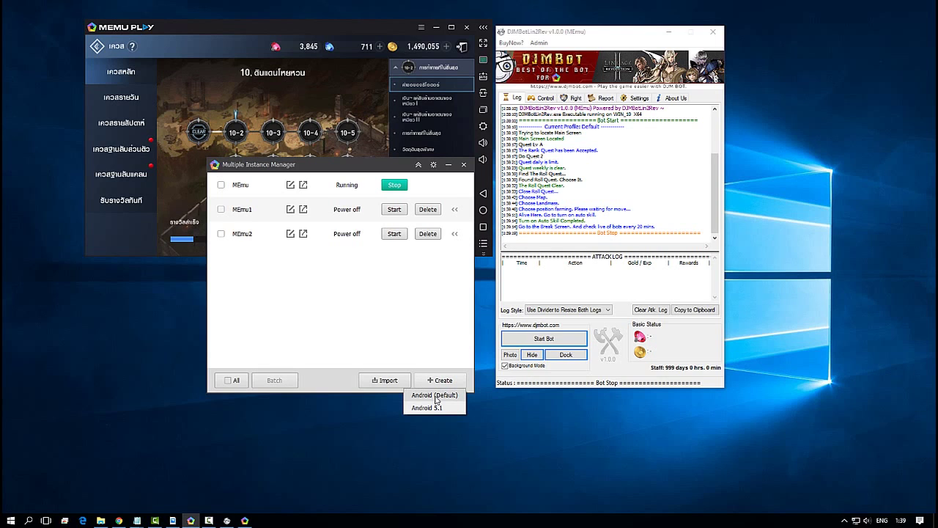
pyautogui.click(434, 395)
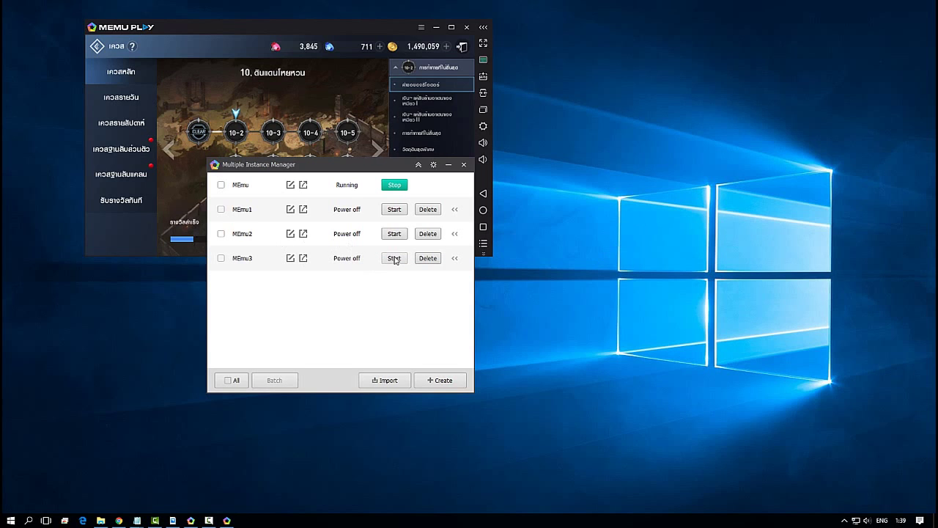
pyautogui.click(395, 257)
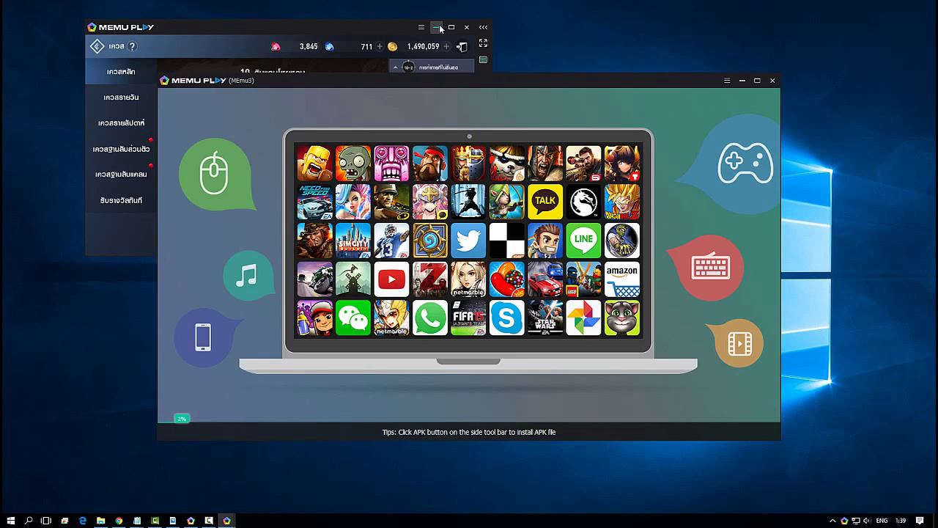
pyautogui.click(440, 28)
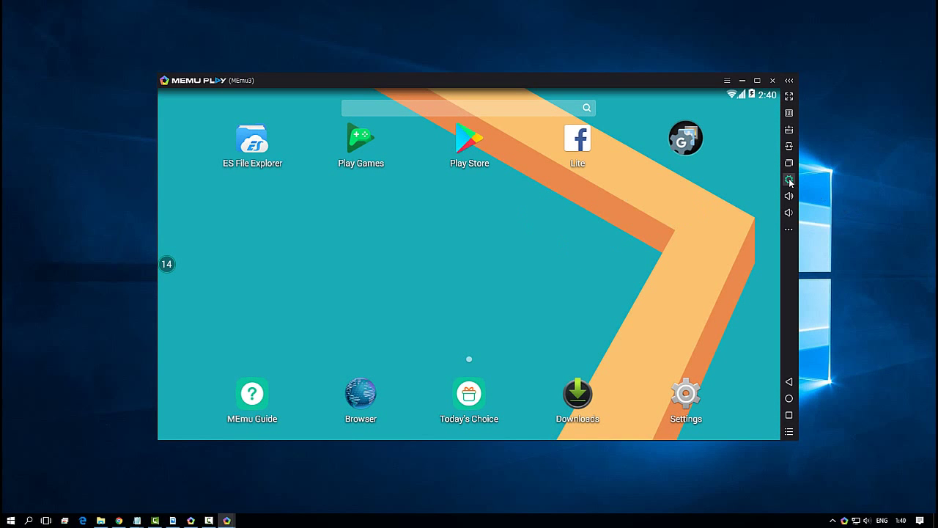
# - Set the new MEmu3 instance's CPU count to 4, save the settings and restart the emulator
pyautogui.click(789, 180)
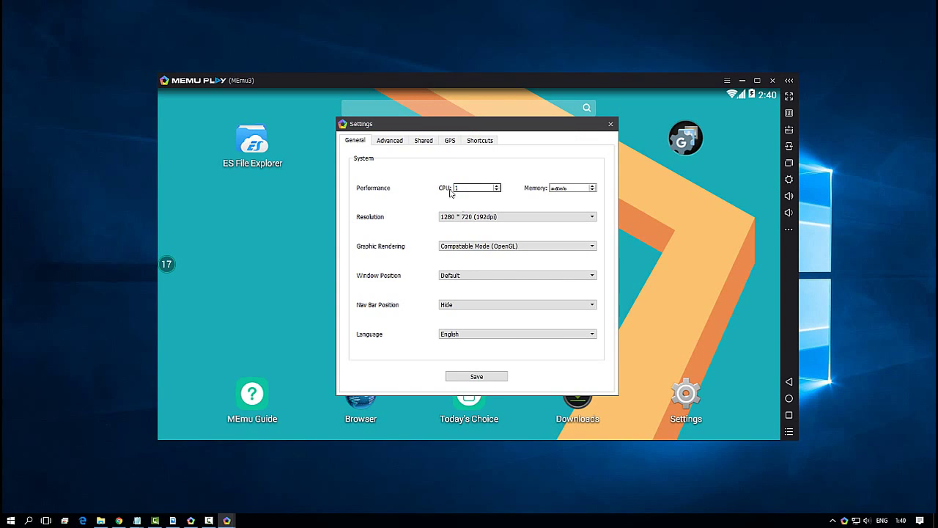
pyautogui.write('4')
pyautogui.click(478, 378)
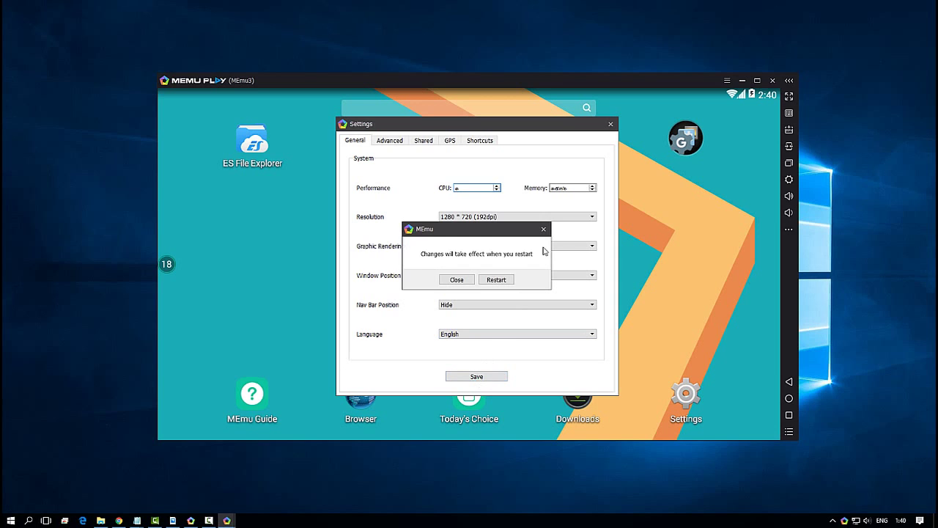
pyautogui.click(495, 280)
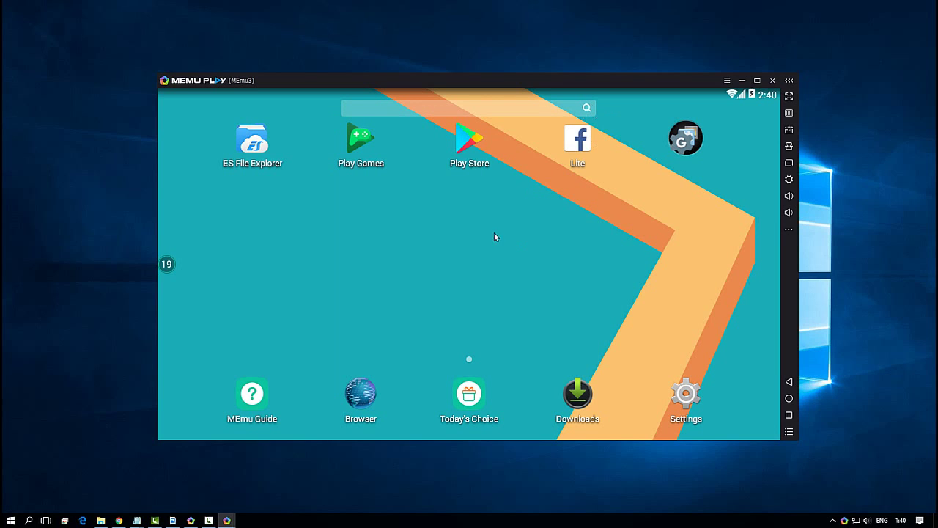
# - Install Lineage2 Revolution from the Play Store in MEmu3, proceeding with the large download, and open the game
pyautogui.click(465, 148)
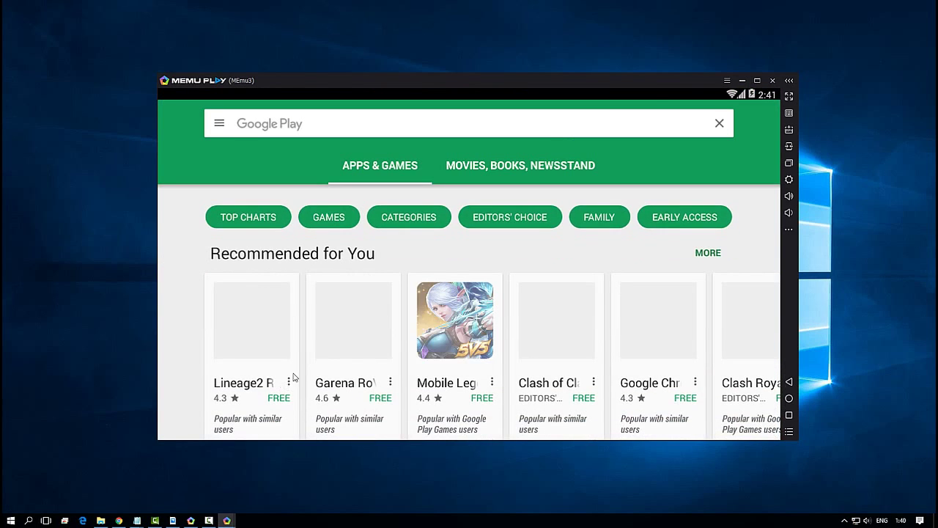
pyautogui.click(263, 325)
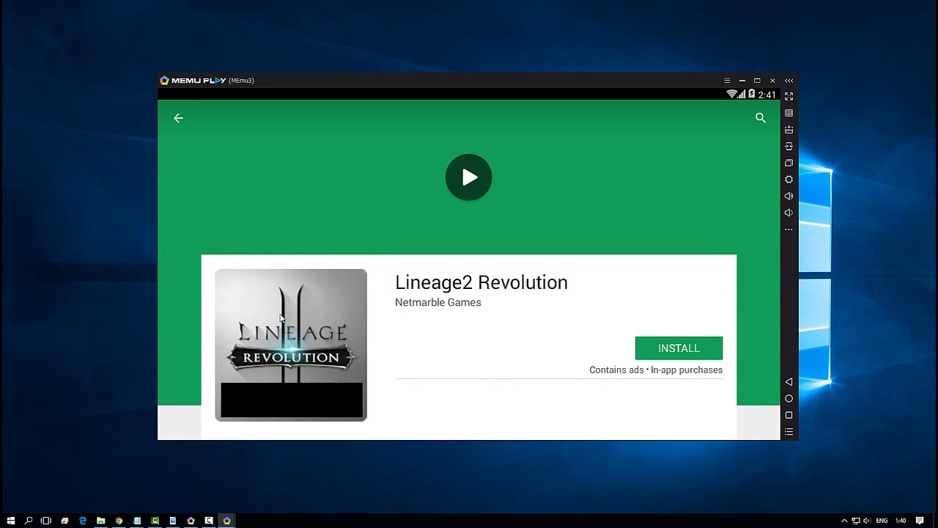
pyautogui.click(662, 347)
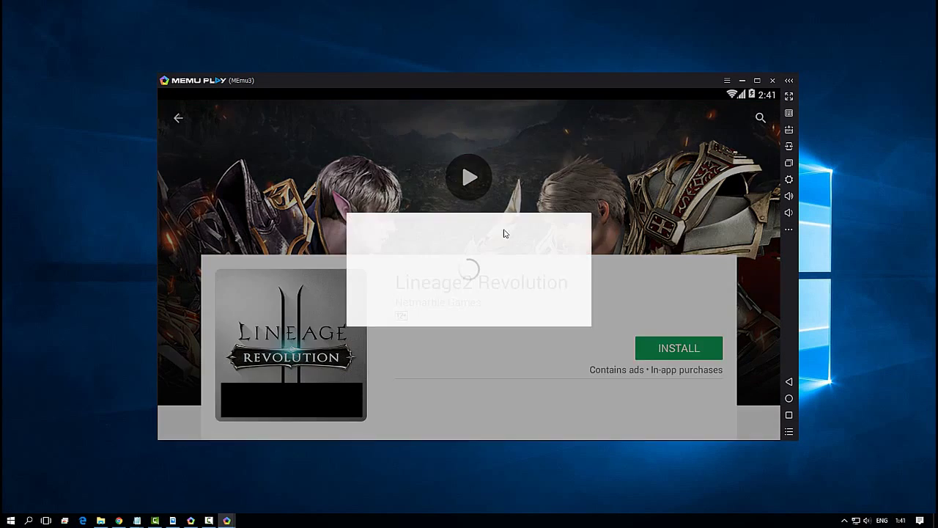
pyautogui.click(545, 370)
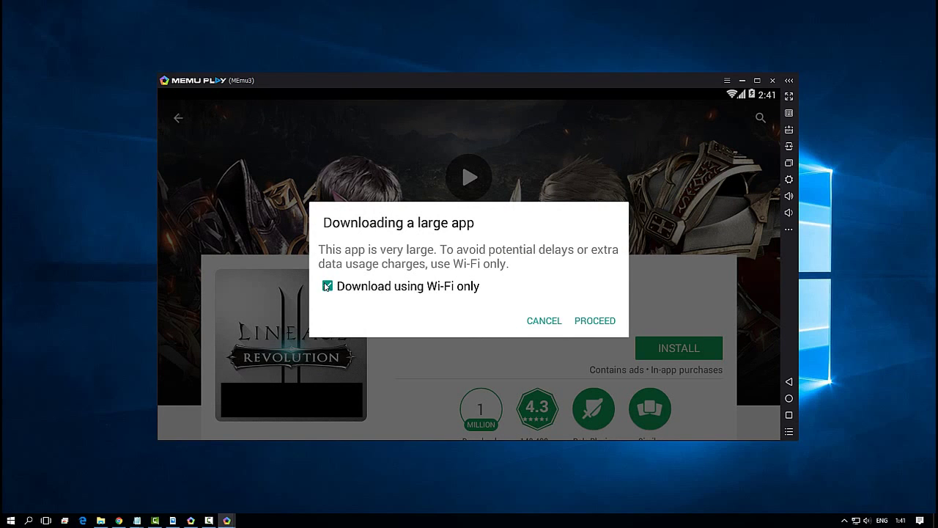
pyautogui.click(595, 321)
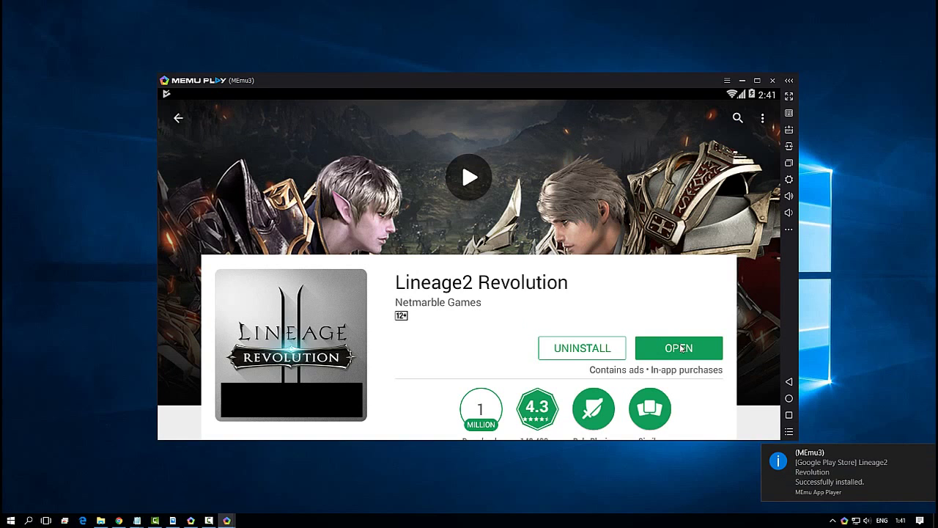
pyautogui.click(680, 346)
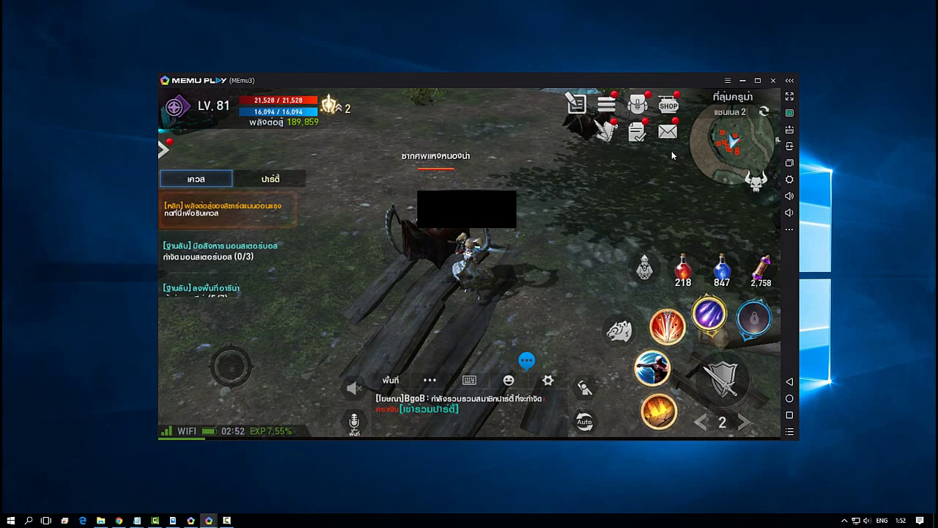
# - Set the game's image resolution and sound channel quality to ปกติ (normal) and close the game settings
pyautogui.click(606, 105)
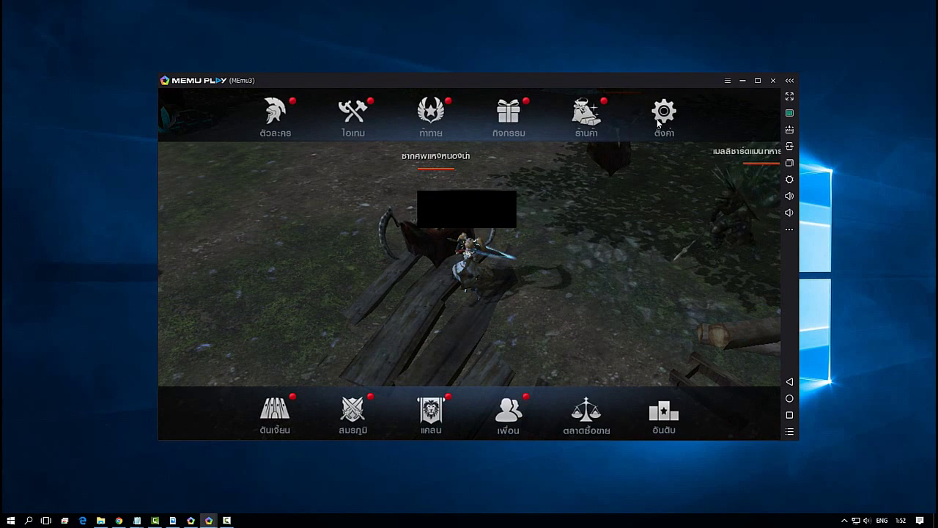
pyautogui.click(663, 111)
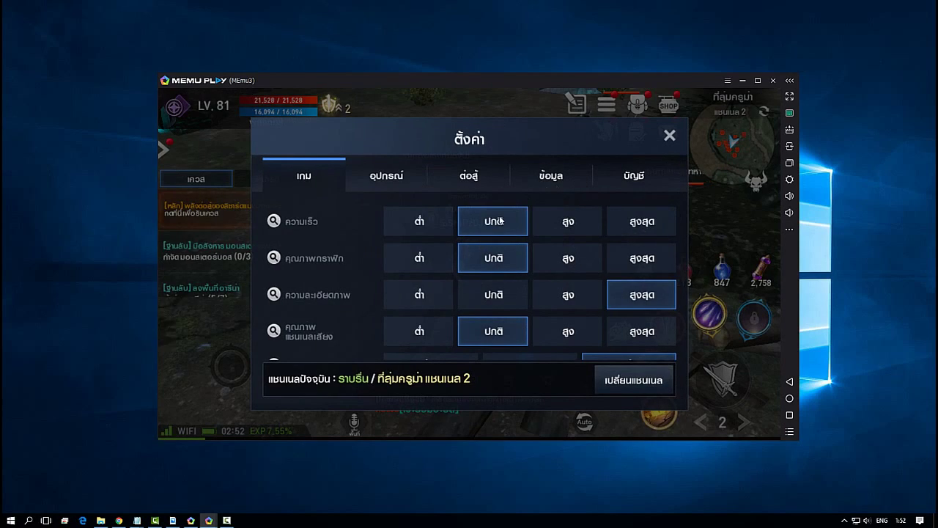
pyautogui.click(505, 294)
pyautogui.click(484, 328)
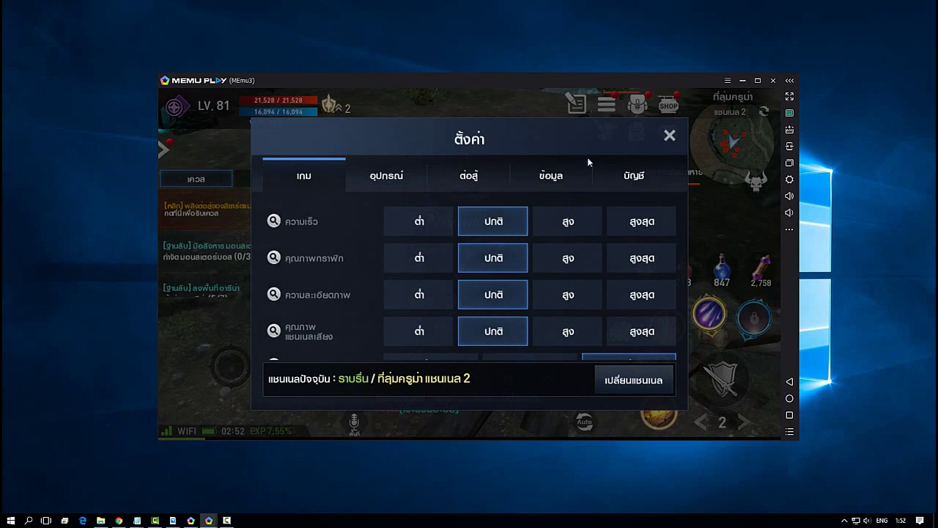
pyautogui.click(669, 135)
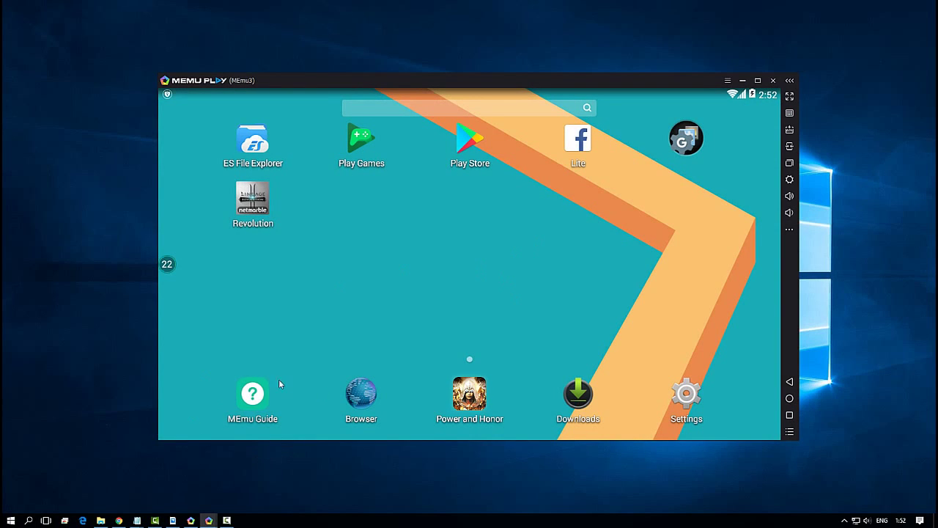
# - Open the DJMBotLin2Rev folder, show the hidden bot from the system tray and close the bot
pyautogui.click(101, 520)
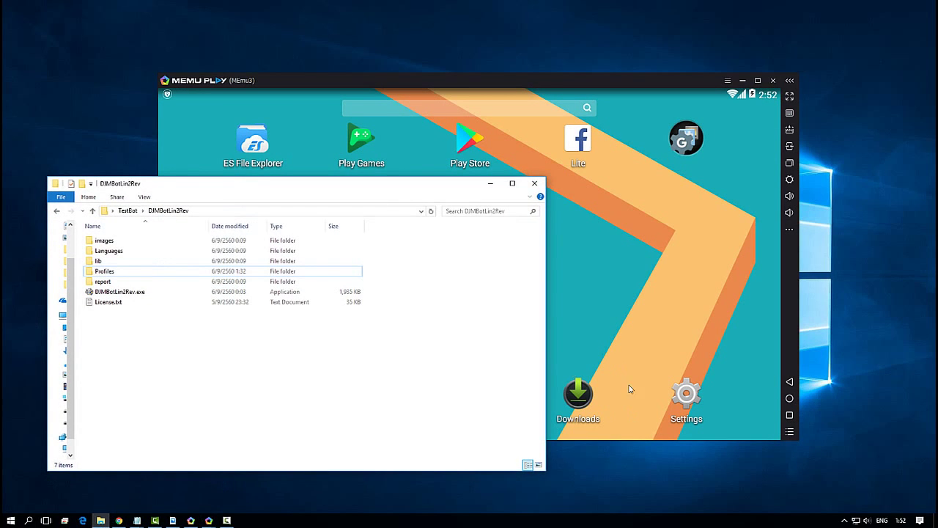
pyautogui.rightClick(843, 521)
pyautogui.click(845, 520)
pyautogui.rightClick(825, 503)
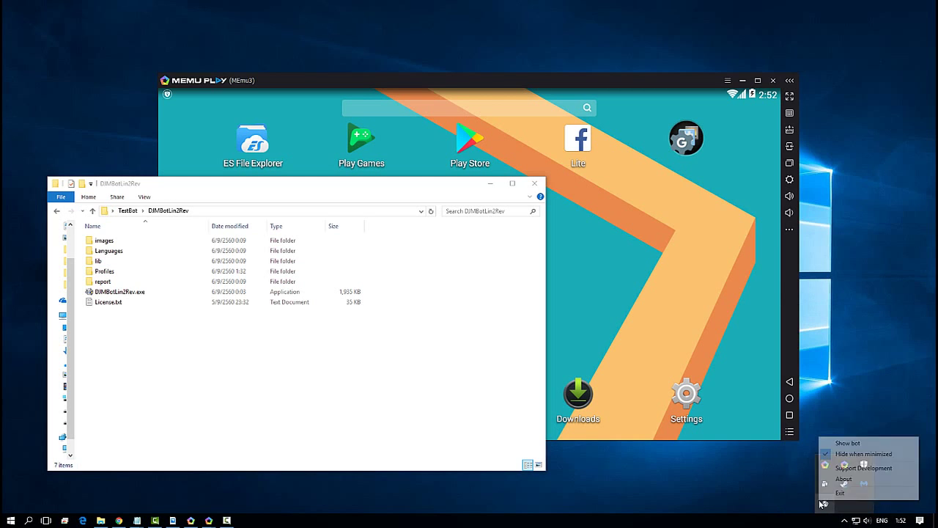
pyautogui.click(842, 443)
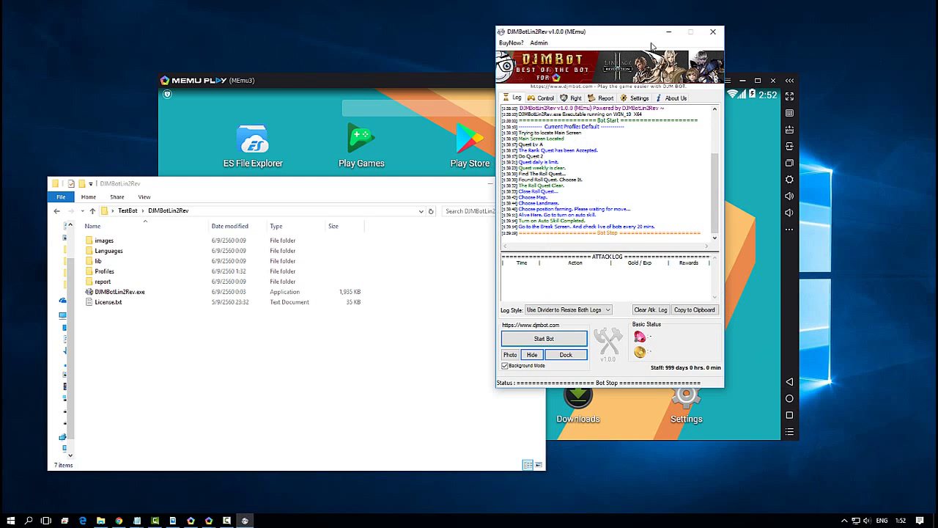
pyautogui.moveTo(621, 39); pyautogui.dragTo(644, 61)
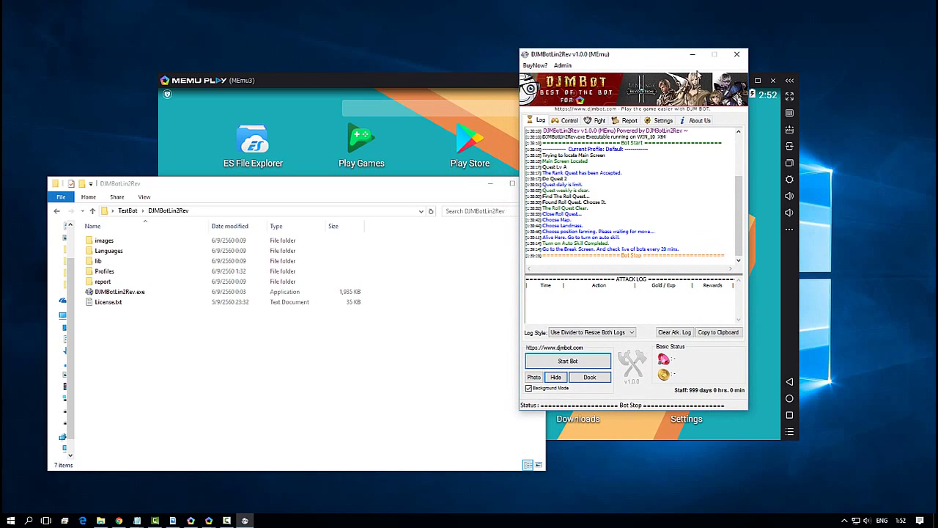
pyautogui.click(736, 53)
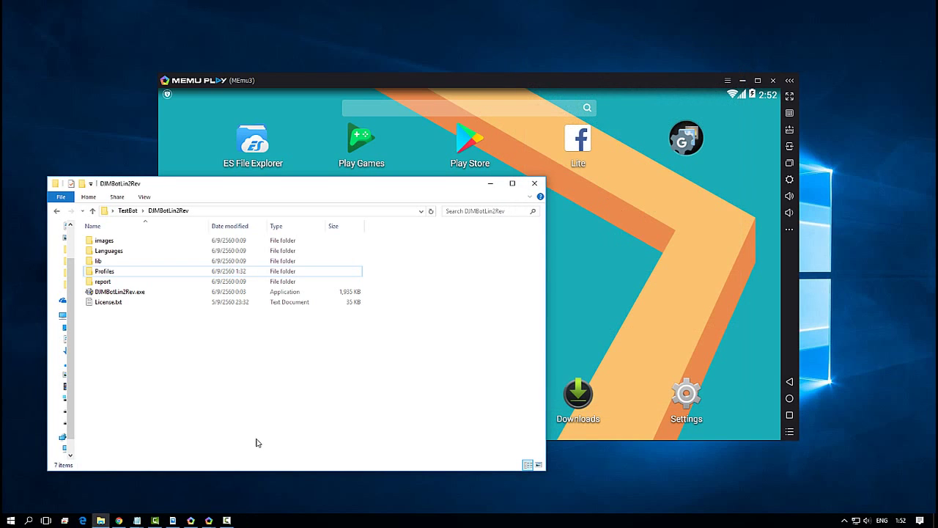
# - Bring the original MEmu window forward and move both emulator windows apart so each can be seen
pyautogui.moveTo(209, 520)
pyautogui.click(155, 465)
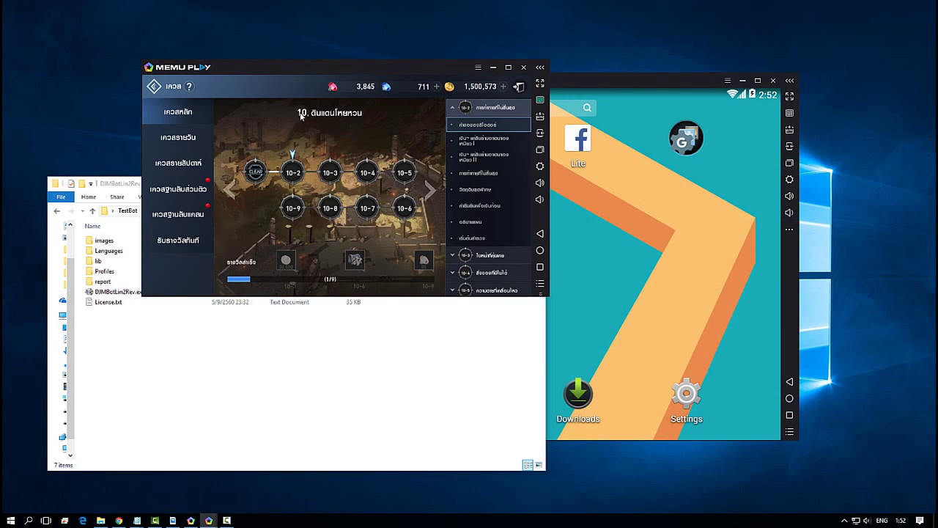
pyautogui.moveTo(307, 67); pyautogui.dragTo(283, 22)
pyautogui.moveTo(570, 77); pyautogui.dragTo(621, 96)
# - Launch DJMBotLin2Rev.exe from its folder and compare the login window's Instance choices with the Multiple Instance Manager list
pyautogui.click(154, 376)
pyautogui.click(122, 294)
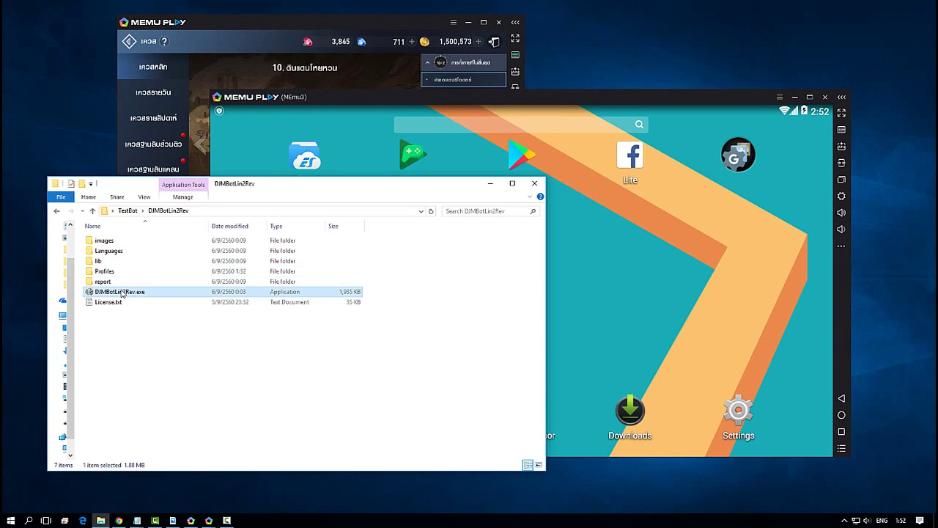
pyautogui.doubleClick(122, 292)
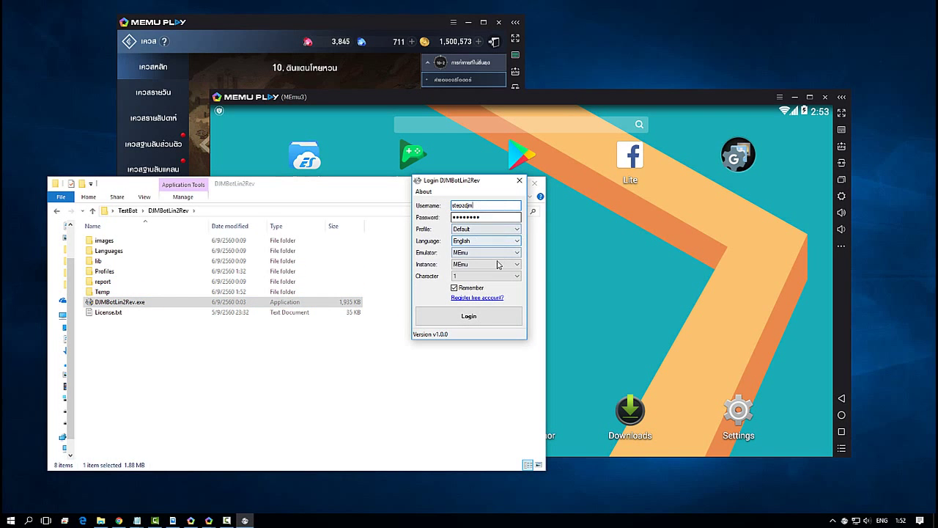
pyautogui.click(494, 264)
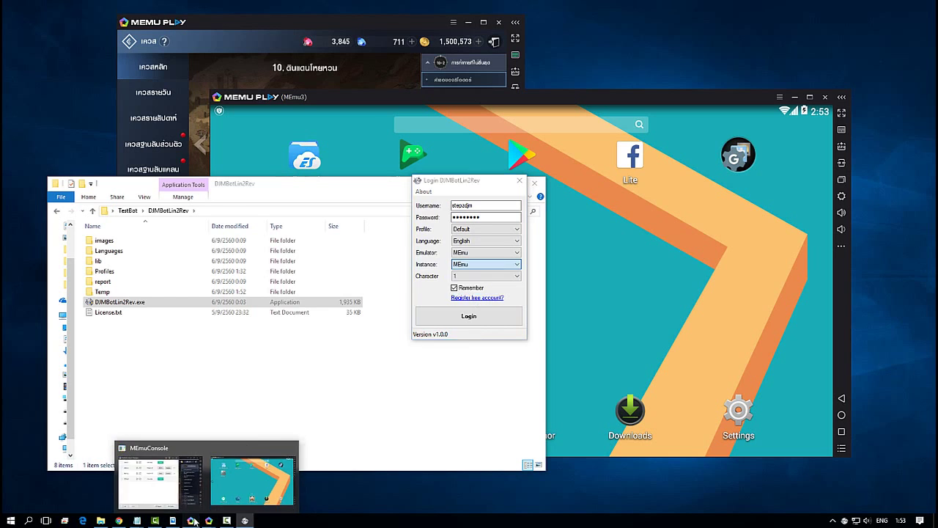
pyautogui.click(158, 477)
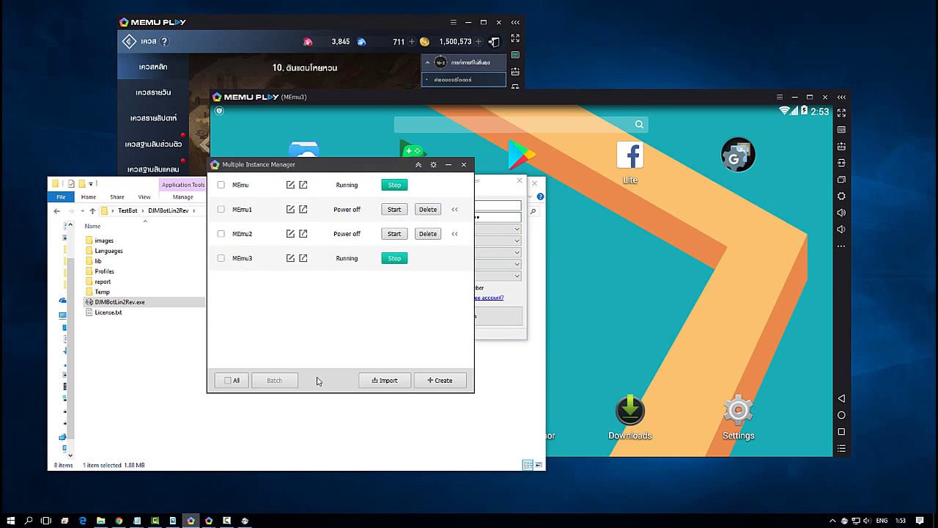
pyautogui.click(448, 164)
# - Clear the MEmu3 window off the desktop and log in to the bot with the Default profile on instance MEmu
pyautogui.click(825, 97)
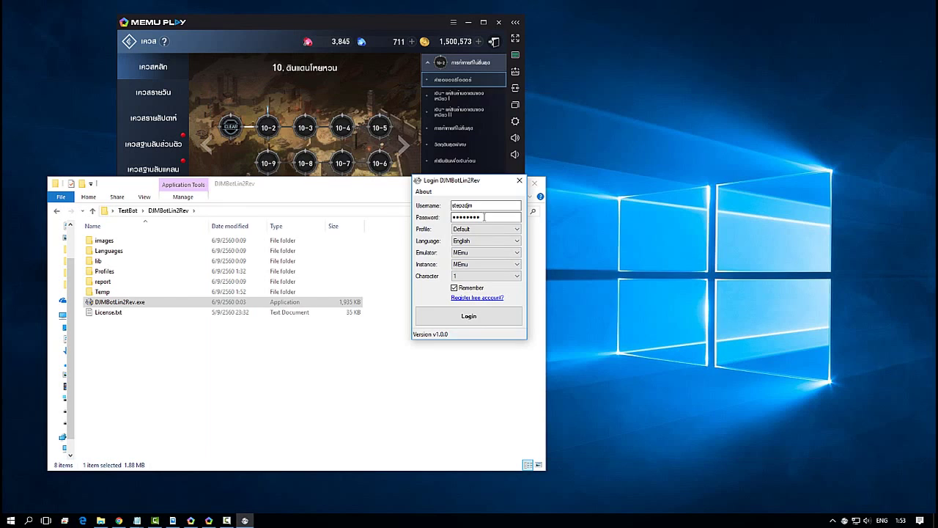
pyautogui.moveTo(469, 180); pyautogui.dragTo(696, 121)
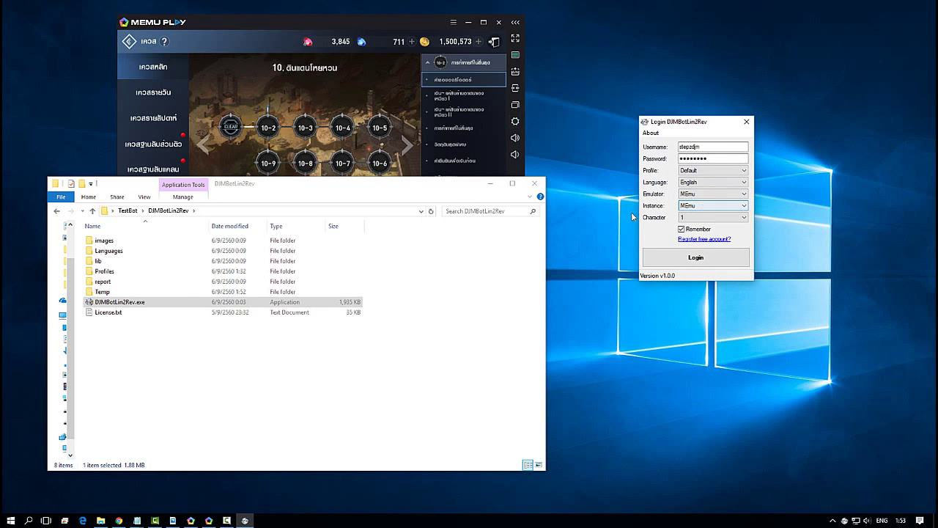
pyautogui.click(696, 258)
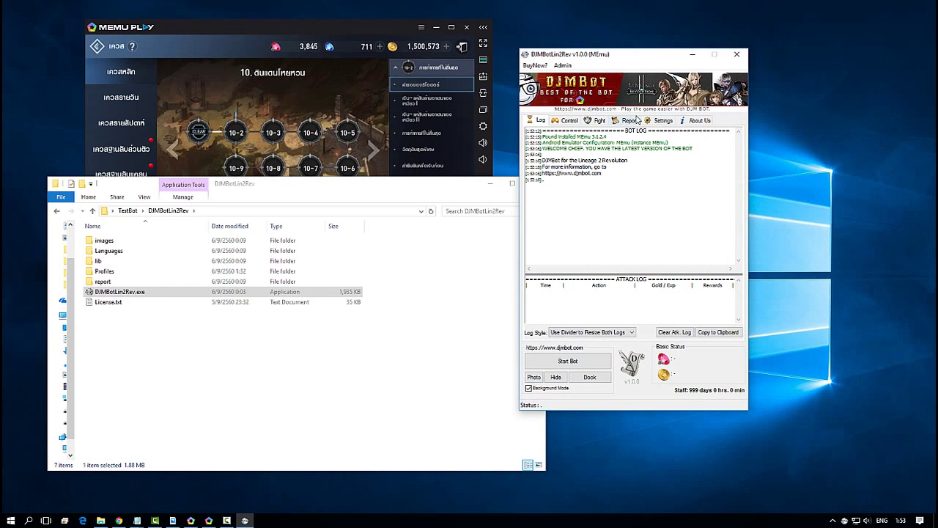
# - Create a bot profile named MEmu_Profile in the bot's profile settings
pyautogui.click(659, 122)
pyautogui.click(606, 134)
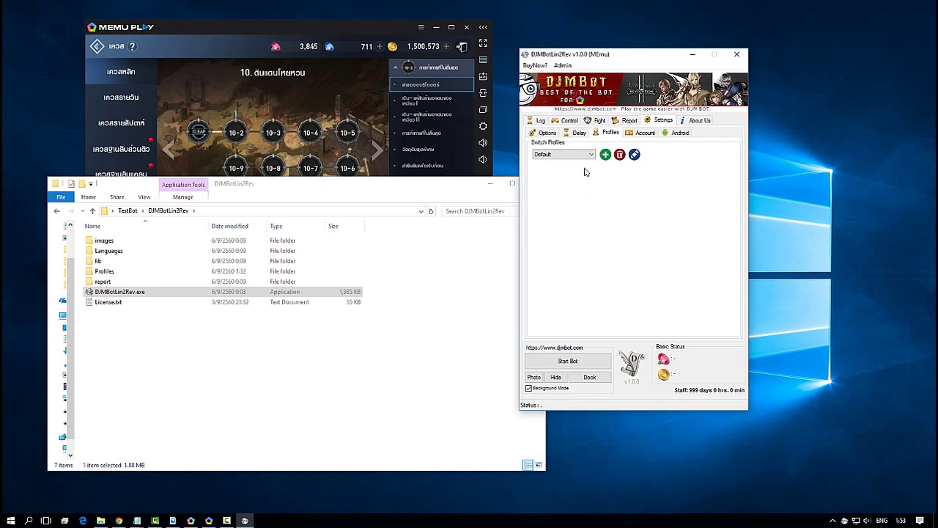
pyautogui.click(635, 155)
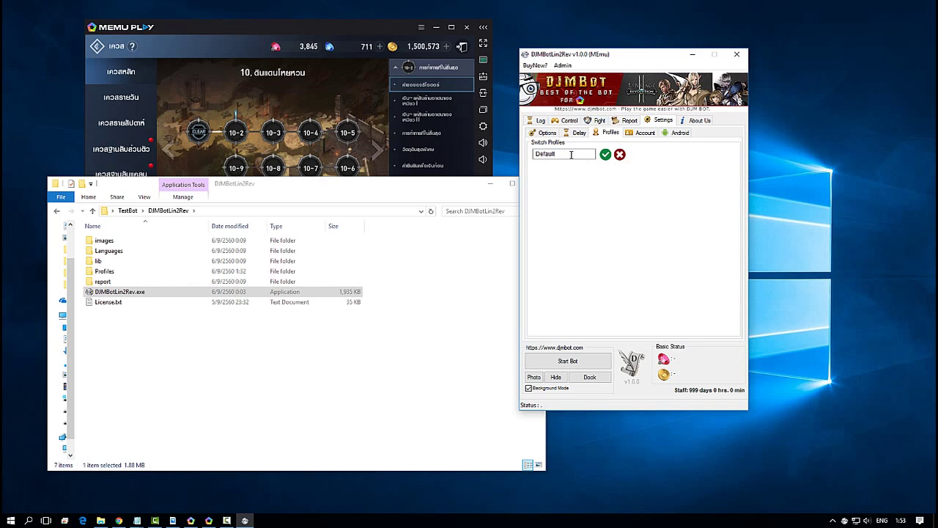
pyautogui.write('MEmu_Profile')
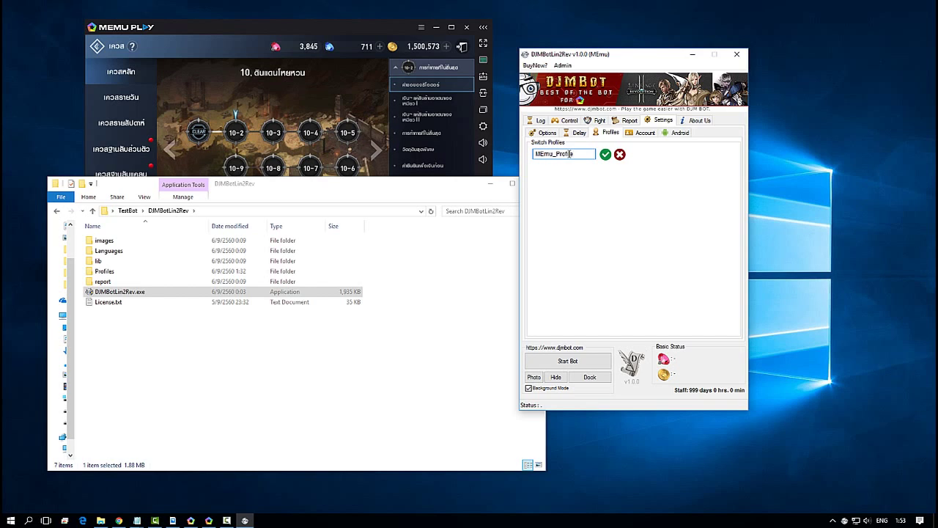
pyautogui.press('Return')
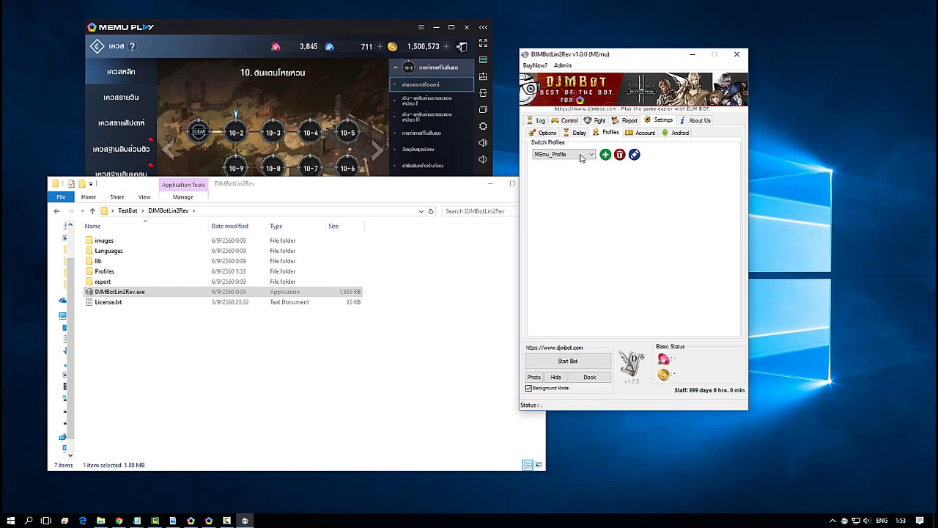
# - Create a second bot profile named MEmu3_Profile for the other emulator instance
pyautogui.click(580, 158)
pyautogui.click(603, 174)
pyautogui.click(634, 154)
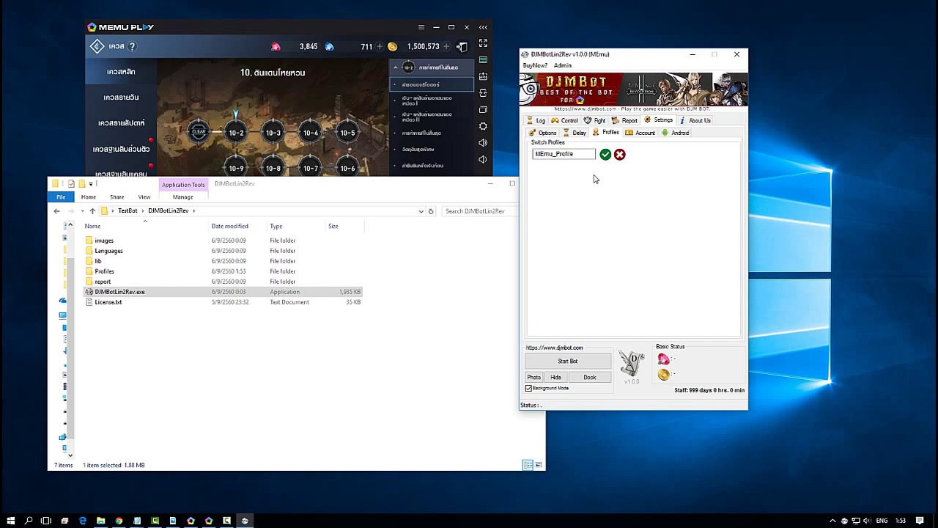
pyautogui.click(554, 154)
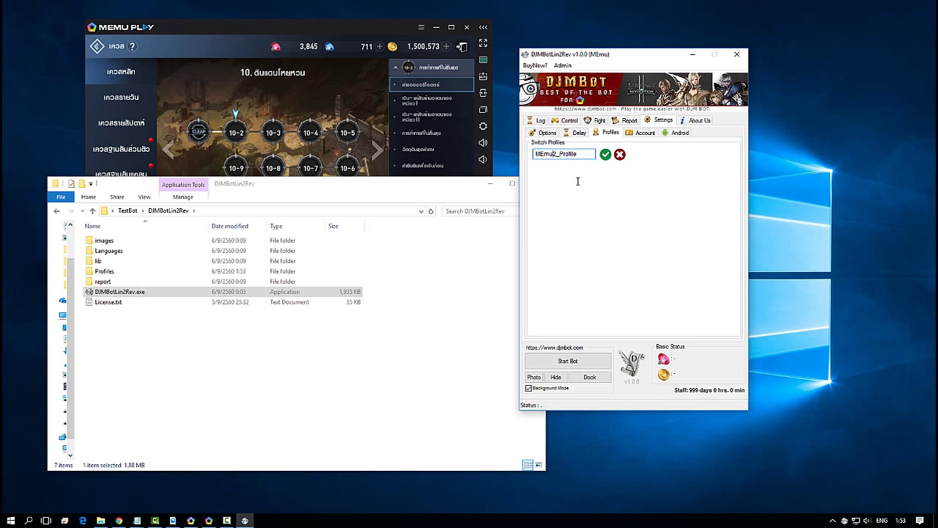
pyautogui.click(605, 154)
# - Switch between the two new profiles, leave MEmu_Profile active and close the bot
pyautogui.click(572, 155)
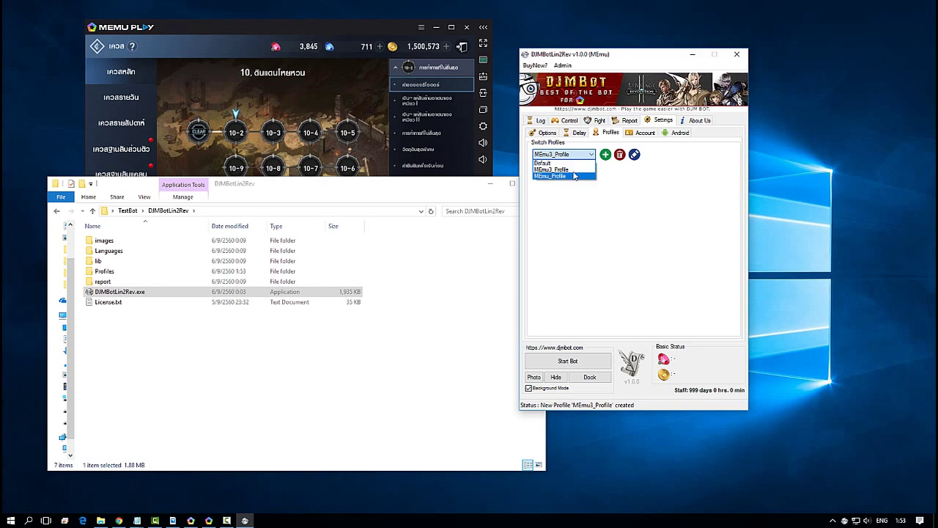
pyautogui.click(573, 176)
pyautogui.click(572, 155)
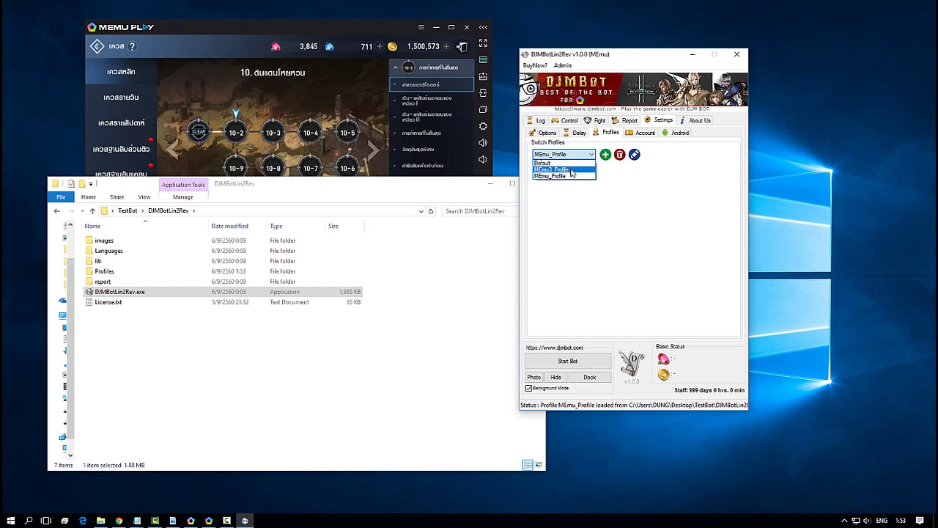
pyautogui.click(574, 169)
pyautogui.click(572, 155)
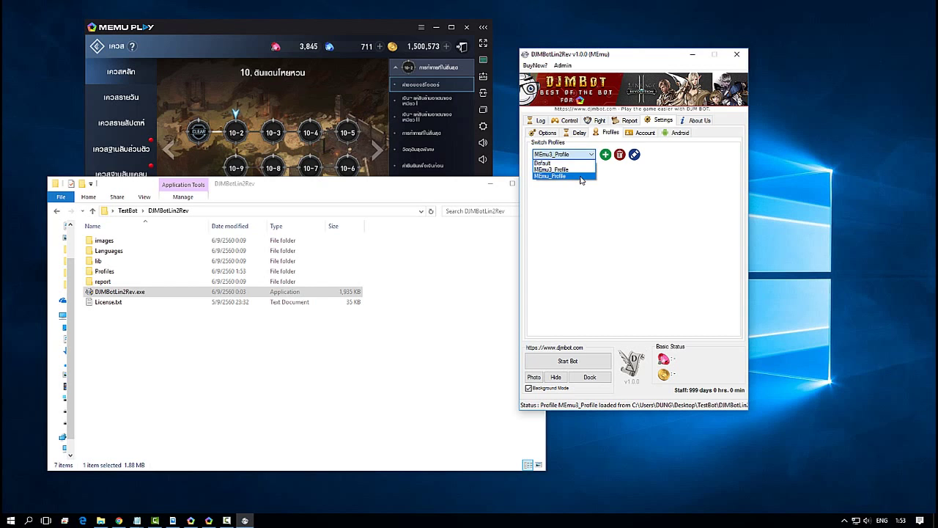
pyautogui.click(573, 176)
pyautogui.click(736, 53)
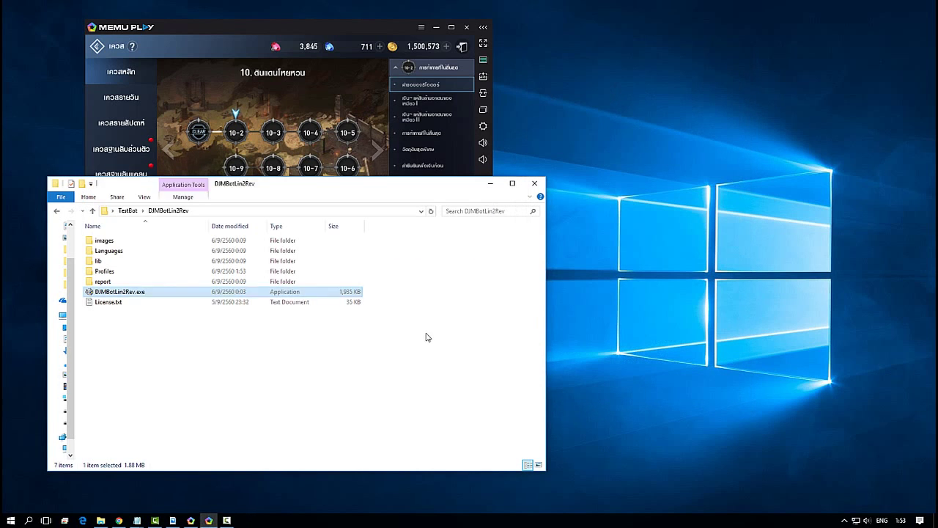
# - Relaunch the bot, logging in with MEmu_Profile on instance MEmu, and dock the emulator into the bot window
pyautogui.doubleClick(244, 293)
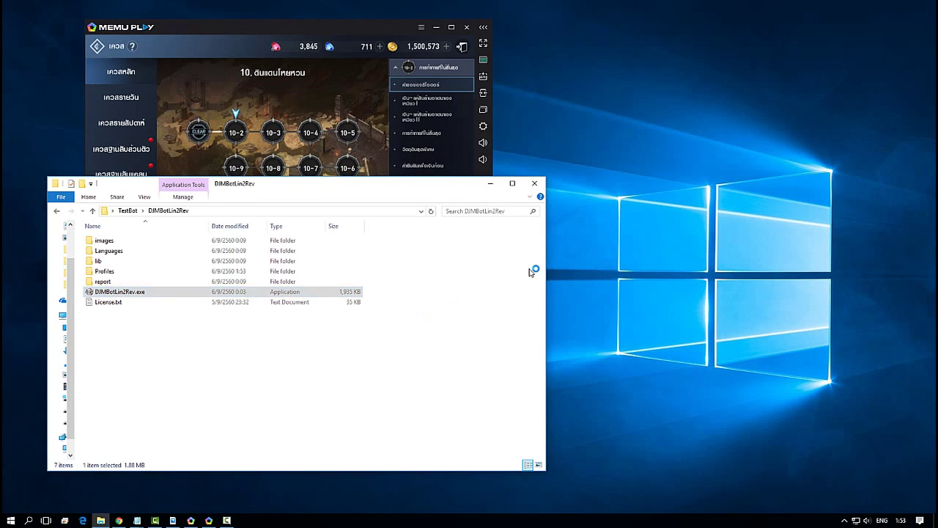
pyautogui.click(490, 229)
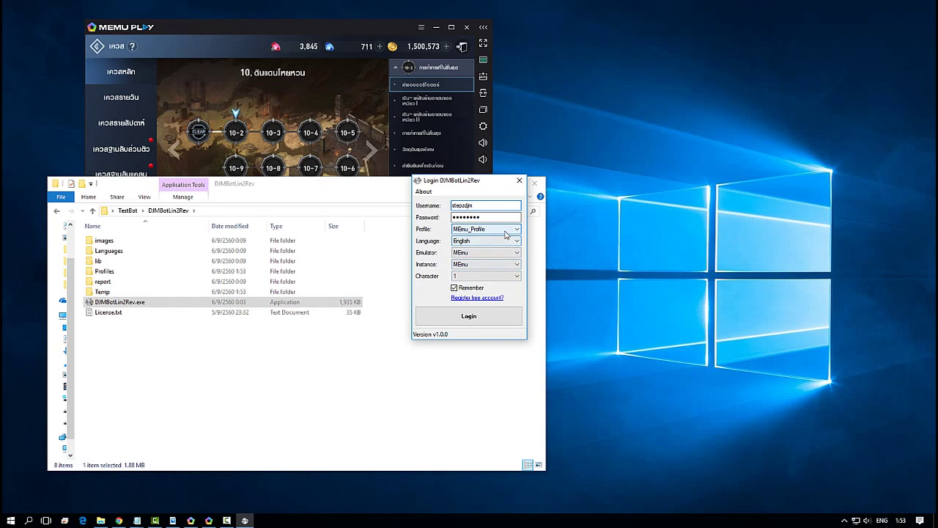
pyautogui.click(496, 252)
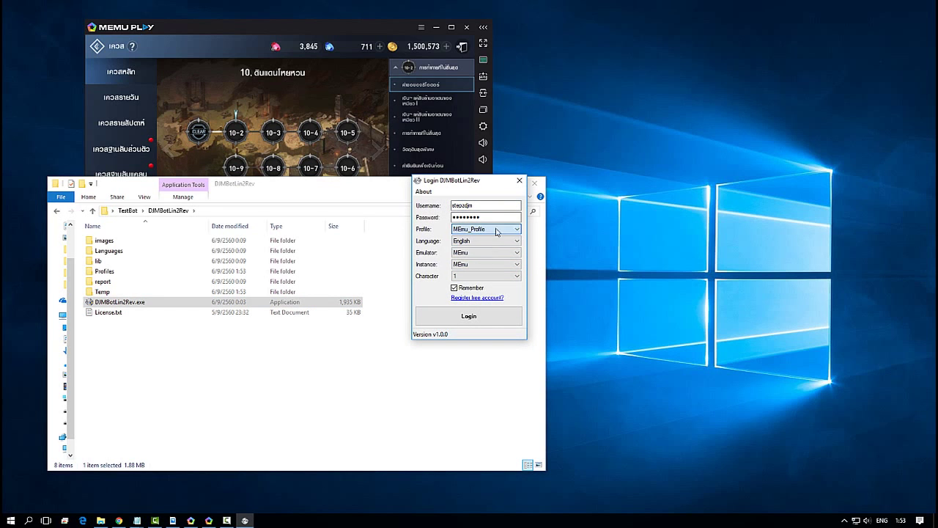
pyautogui.click(490, 319)
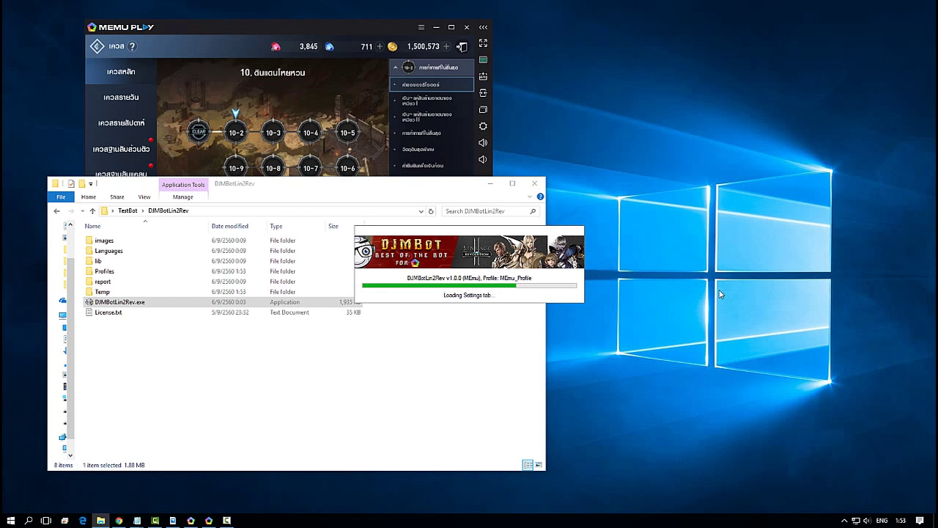
pyautogui.click(589, 377)
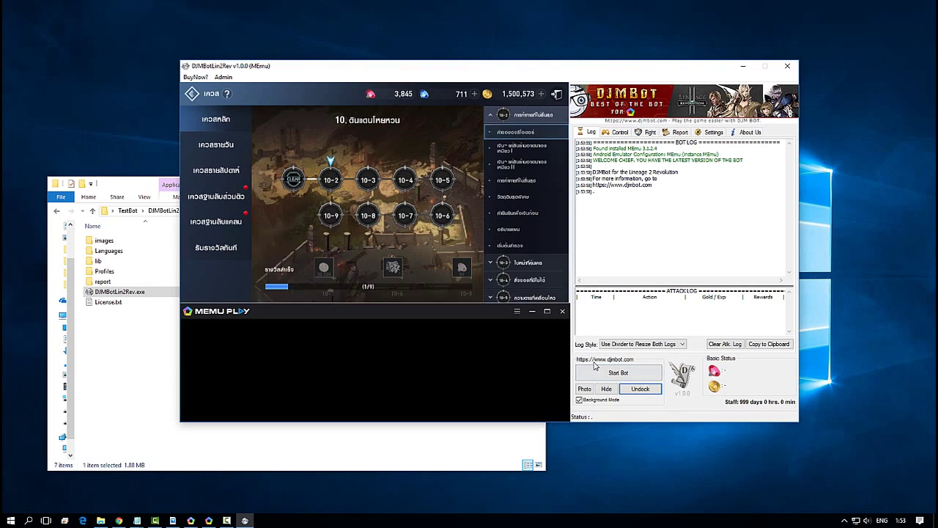
pyautogui.moveTo(492, 26); pyautogui.dragTo(432, 19)
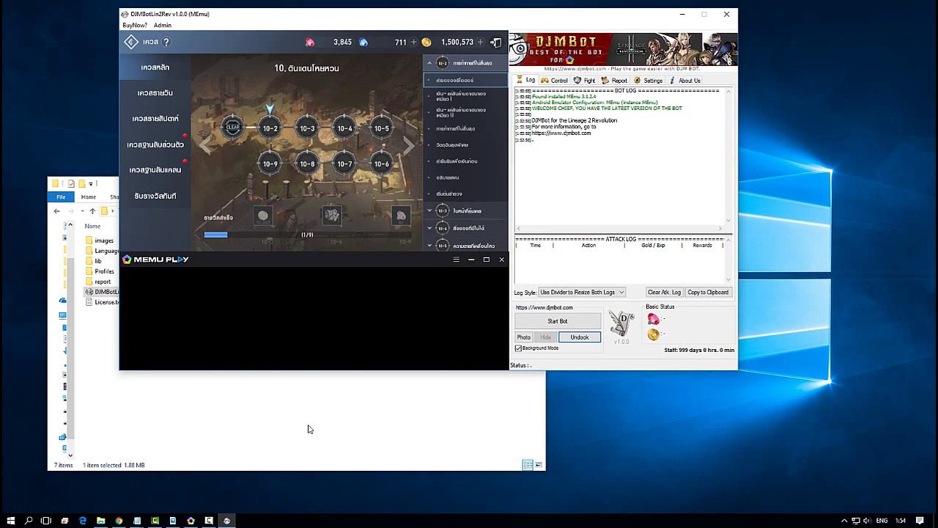
# - Launch a second copy of DJMBotLin2Rev.exe, clear the folder window away and start the bot docked with MEmu
pyautogui.click(146, 292)
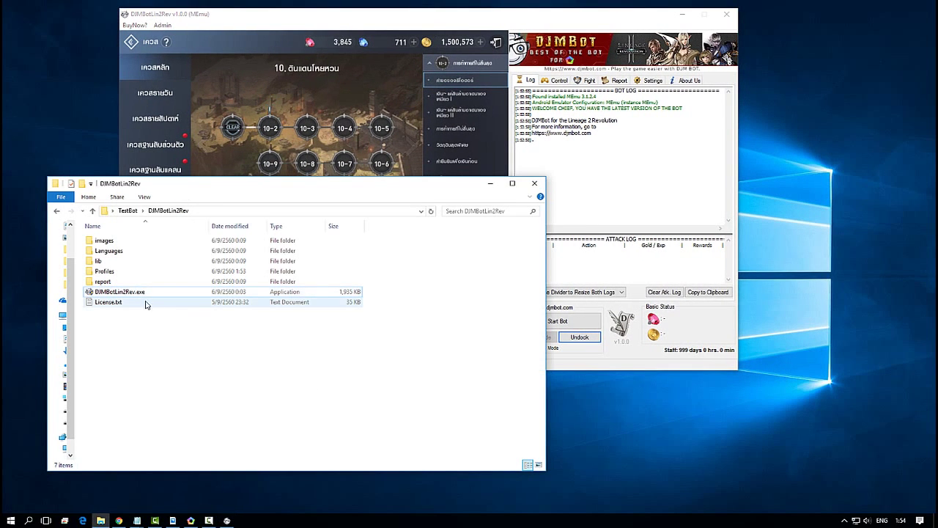
pyautogui.doubleClick(294, 292)
pyautogui.click(534, 192)
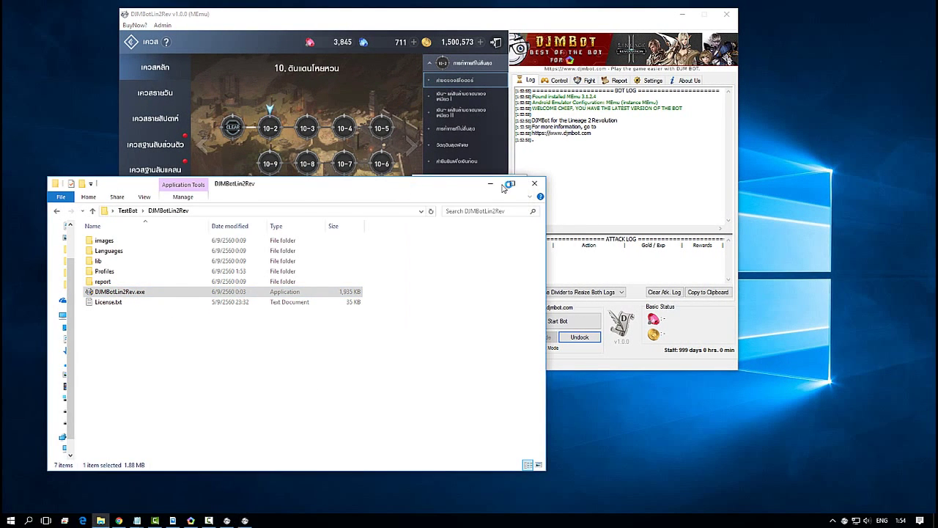
pyautogui.click(490, 183)
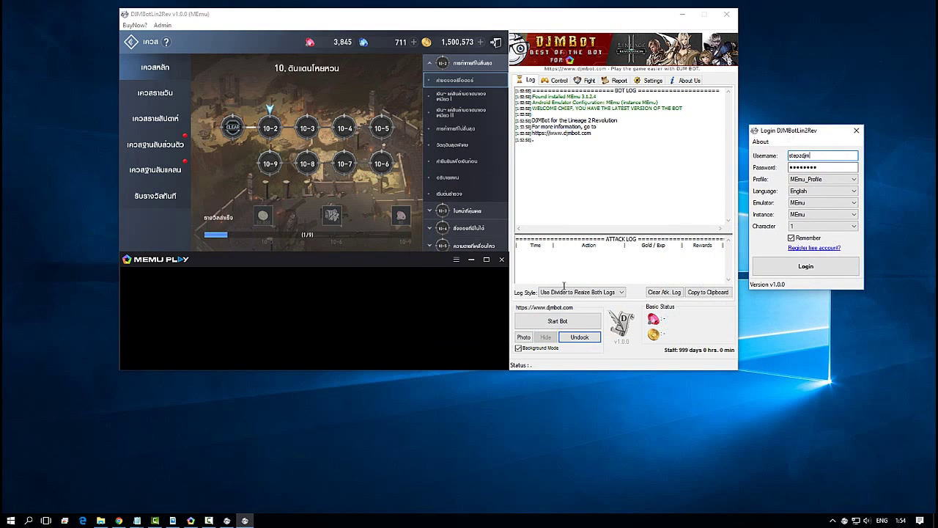
pyautogui.click(550, 321)
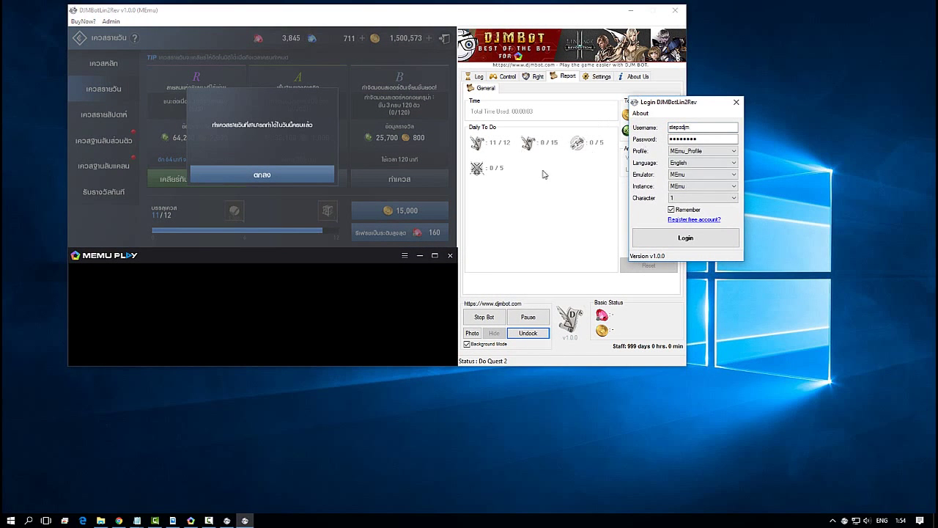
# - Try to log the second bot in on instance MEmu_3 with MEmu_Profile, and dismiss the message
pyautogui.click(712, 188)
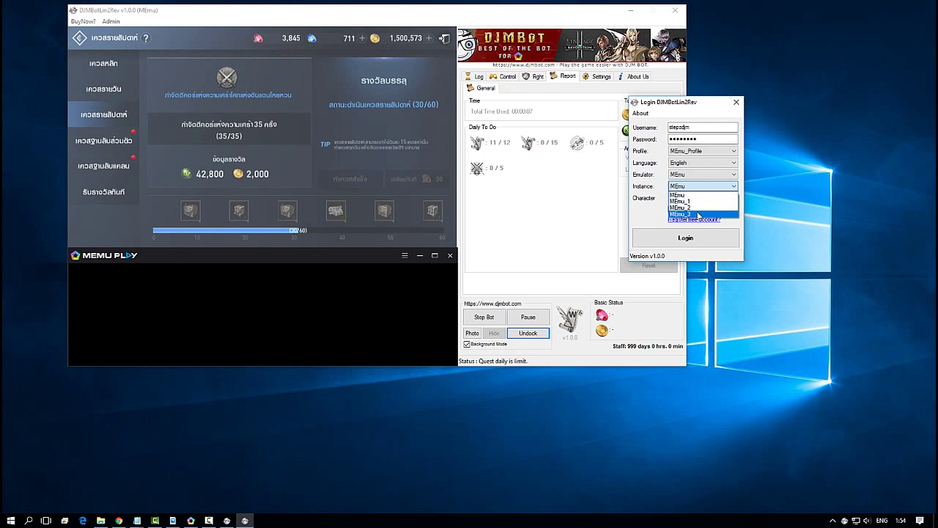
pyautogui.click(675, 214)
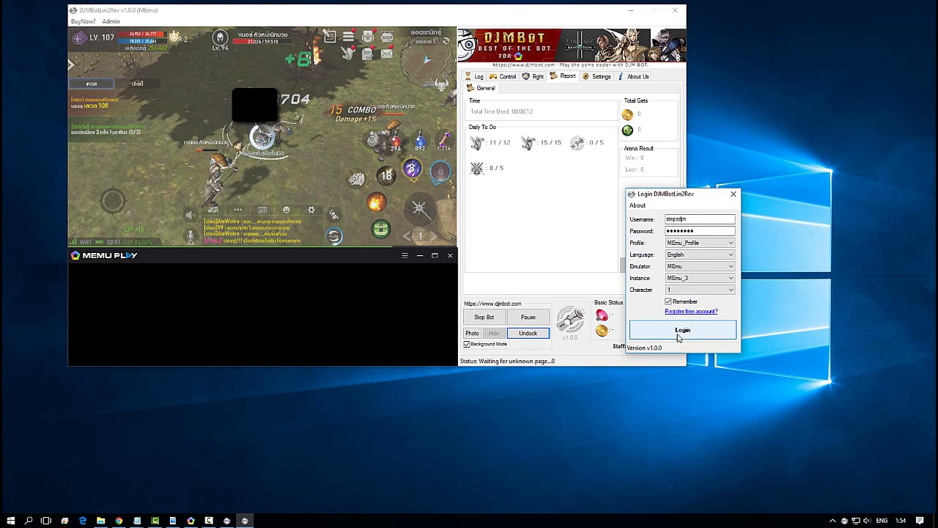
pyautogui.click(680, 330)
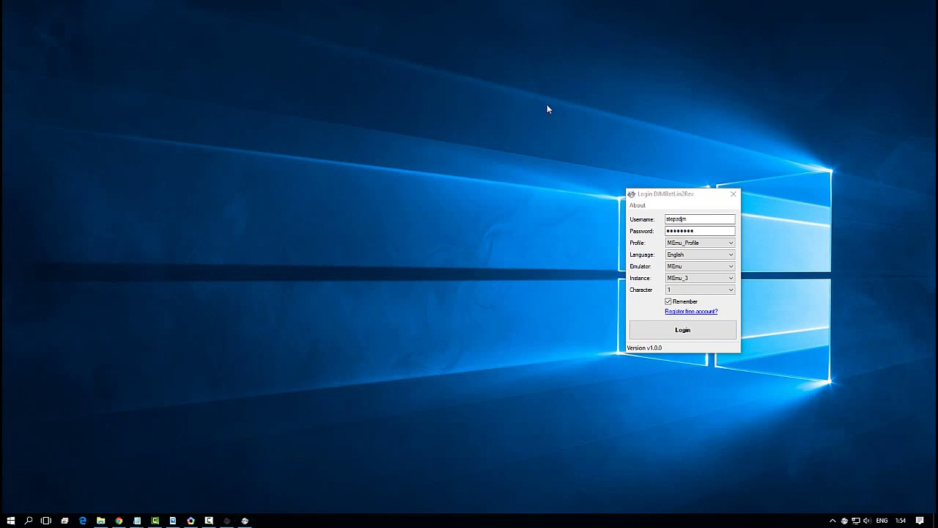
pyautogui.click(676, 333)
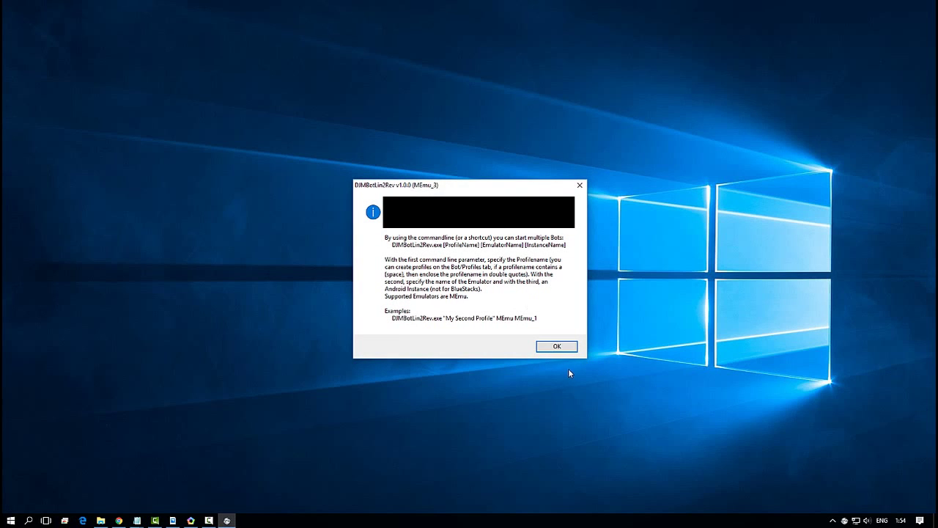
pyautogui.click(556, 346)
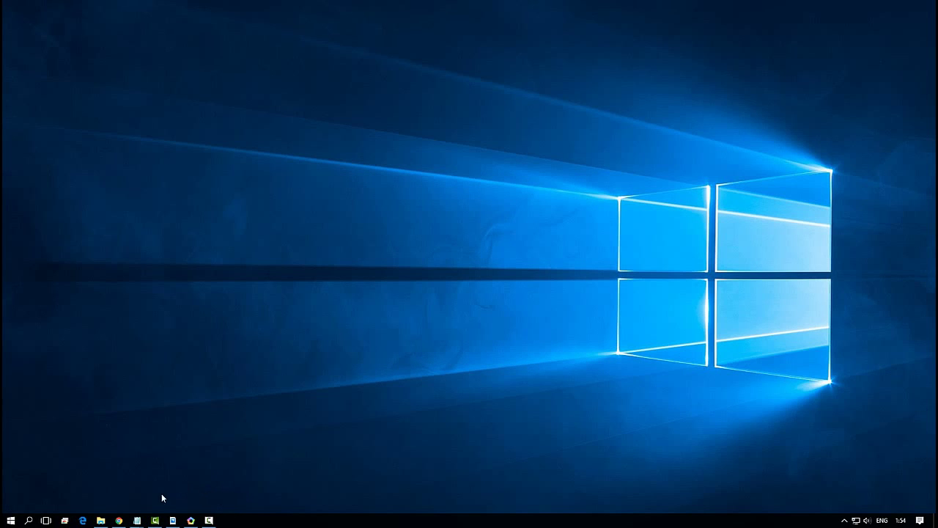
# - Launch the second bot again from its folder and select MEmu3_Profile as its login profile
pyautogui.click(101, 520)
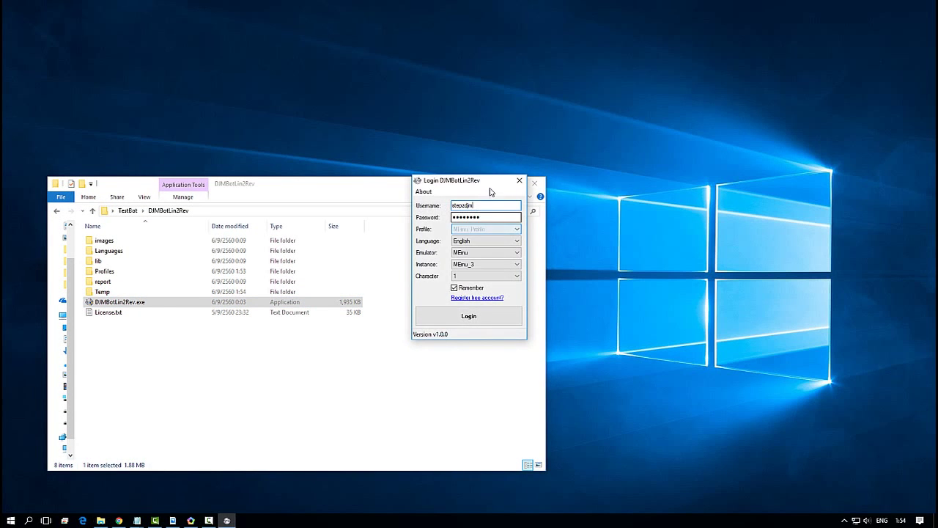
pyautogui.click(391, 189)
pyautogui.click(490, 183)
pyautogui.click(490, 230)
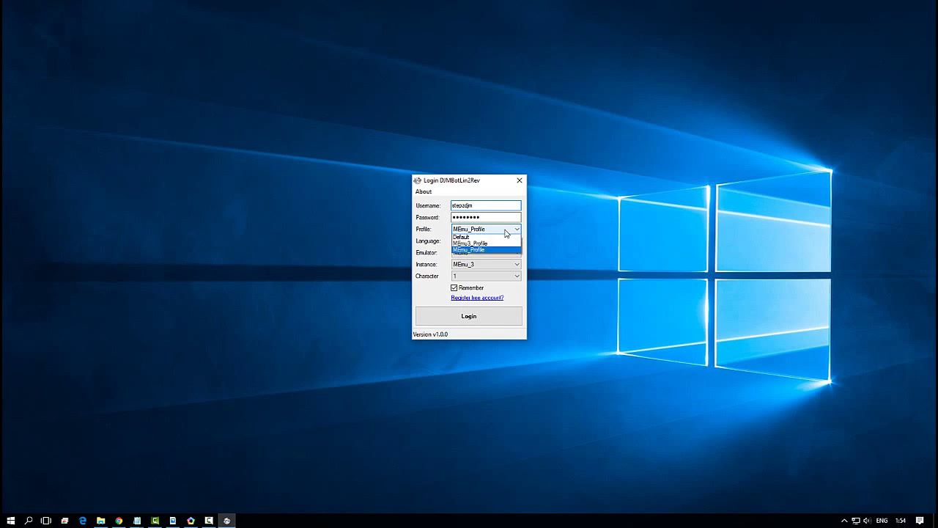
pyautogui.click(486, 245)
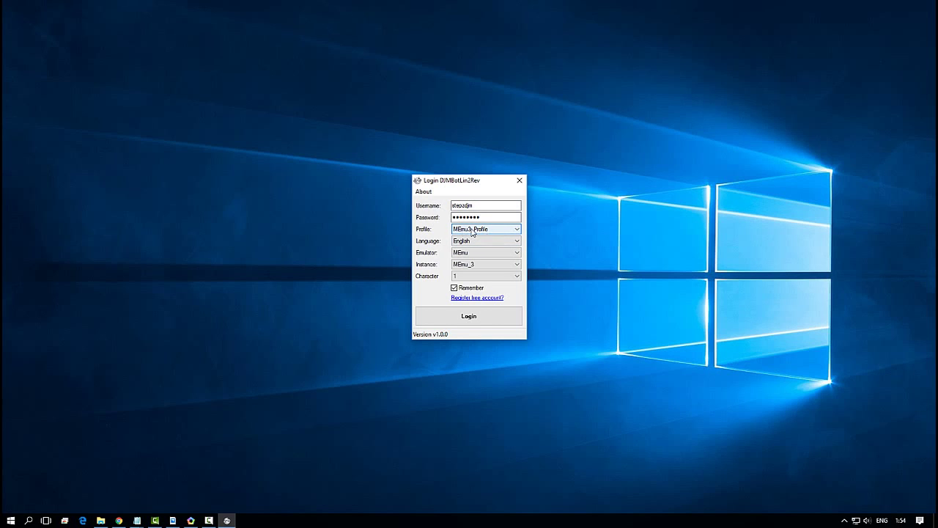
# - Log the second bot in on instance MEmu_3 with MEmu3_Profile and clear the folder window away
pyautogui.click(479, 323)
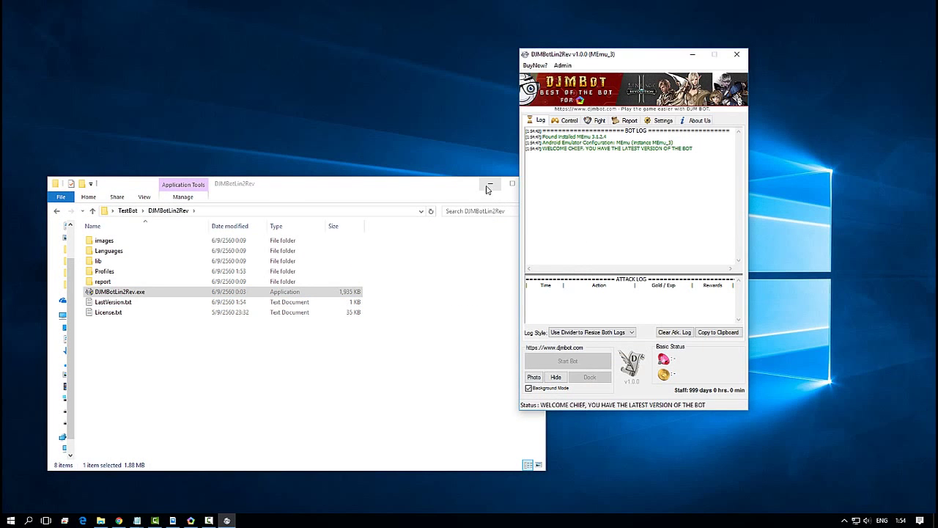
pyautogui.click(490, 186)
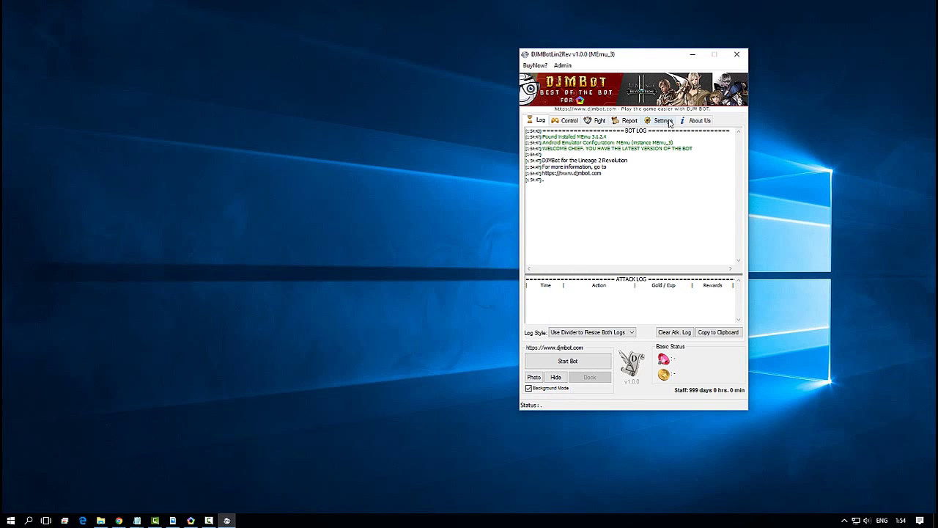
# - Set the second bot's farming landmass to the Lv. 74 area
pyautogui.click(570, 120)
pyautogui.click(599, 121)
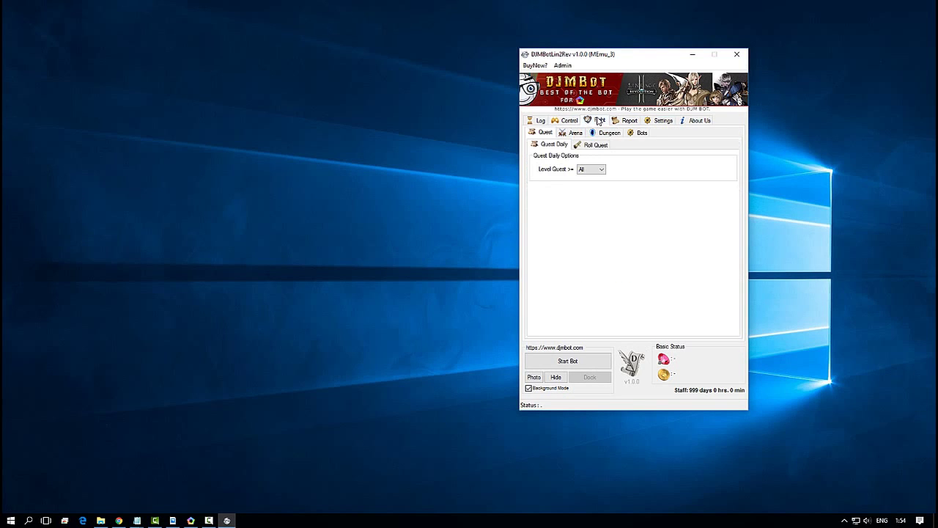
pyautogui.click(640, 134)
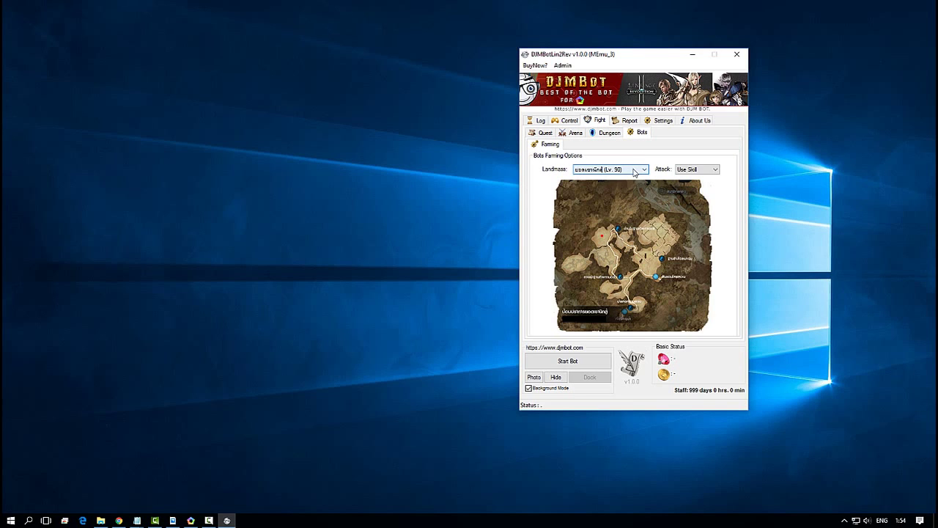
pyautogui.click(635, 171)
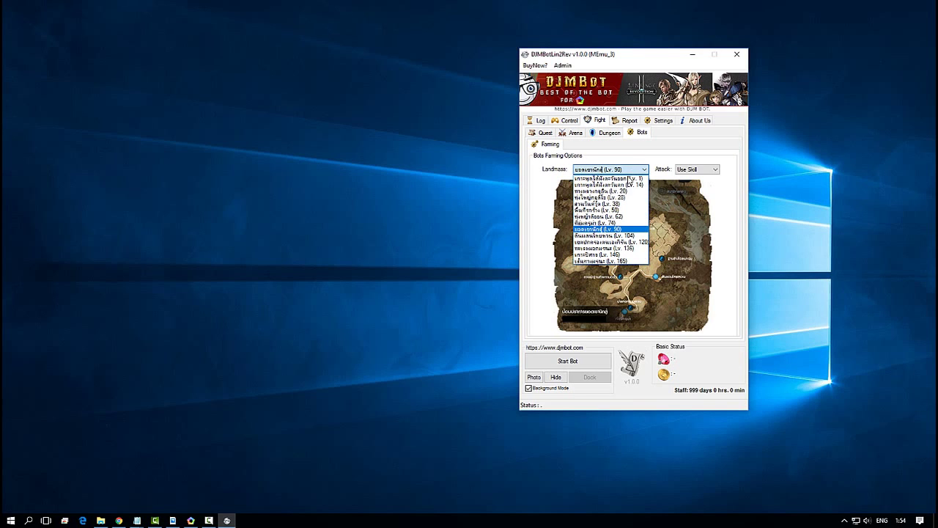
pyautogui.click(610, 223)
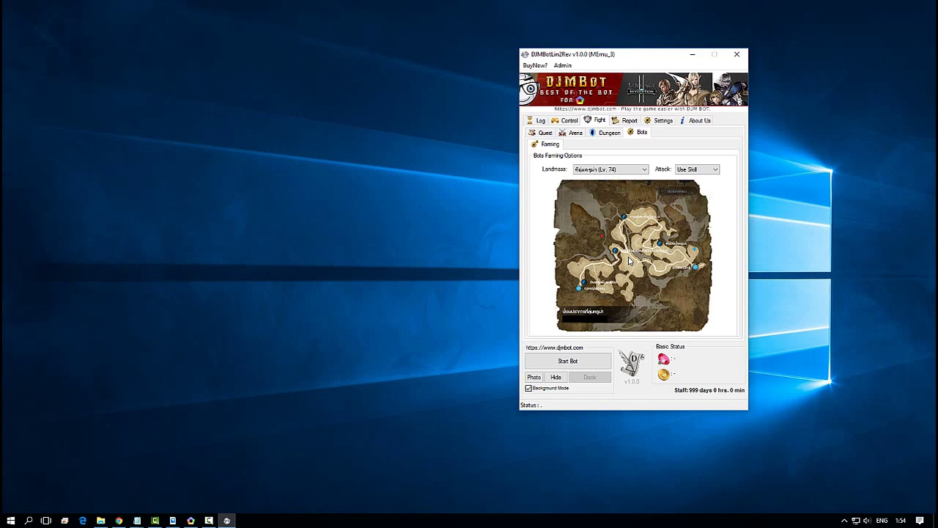
# - Set the daily quest level to A, look over the Roll Quest options and return to the bot log
pyautogui.click(546, 132)
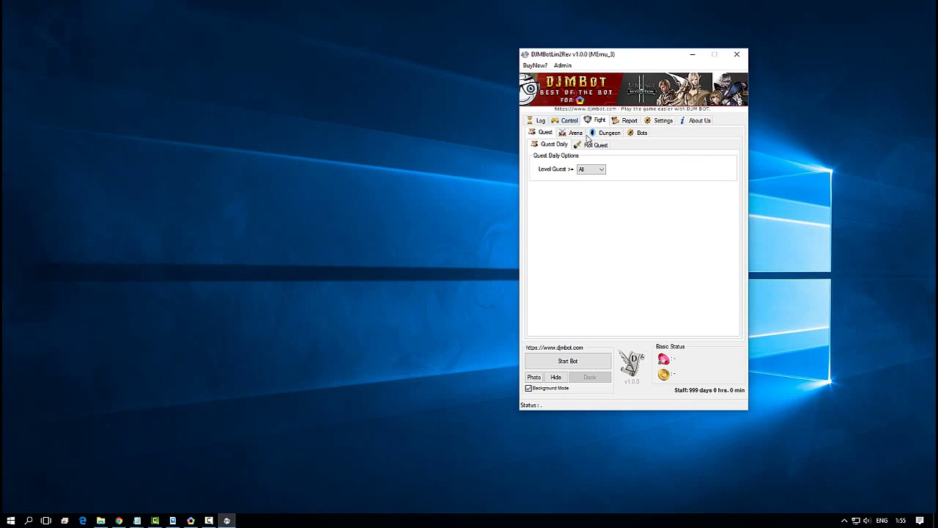
pyautogui.click(592, 145)
pyautogui.click(550, 145)
pyautogui.click(591, 170)
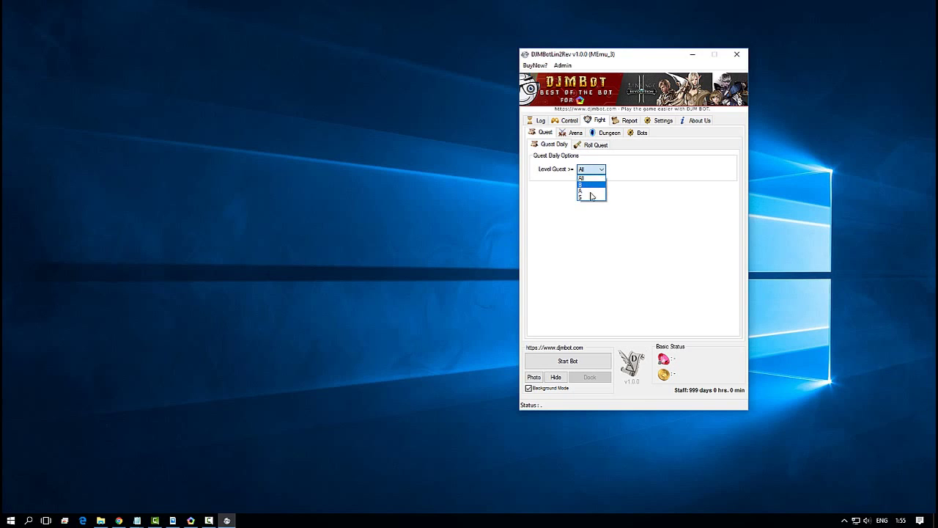
pyautogui.click(590, 190)
pyautogui.click(595, 145)
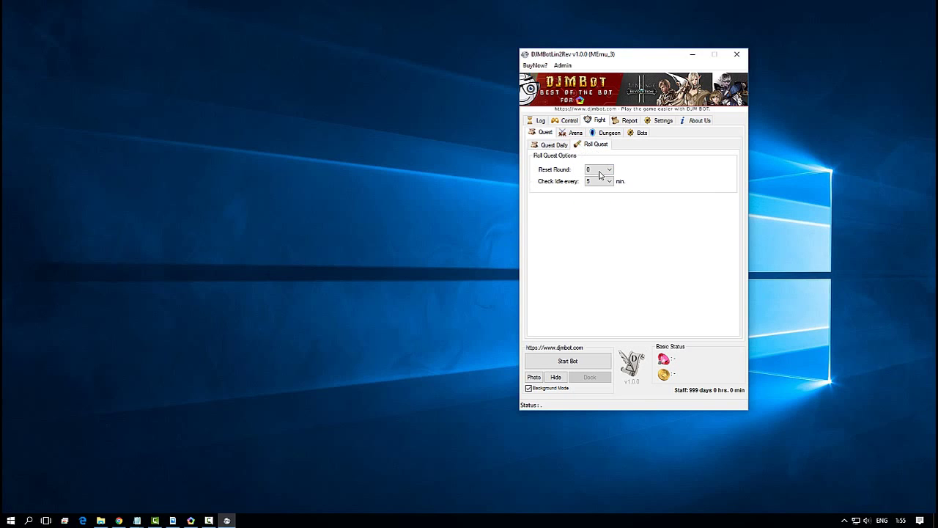
pyautogui.click(551, 146)
pyautogui.click(540, 122)
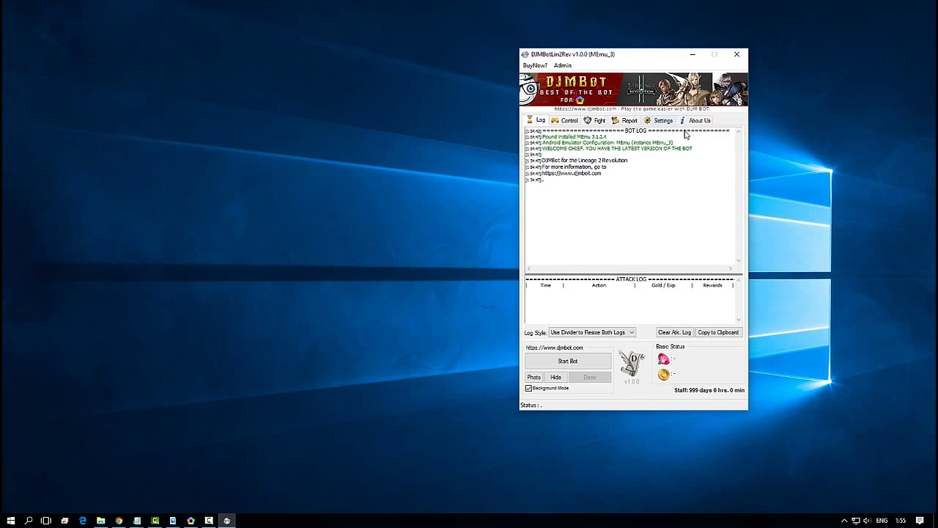
# - Start the second bot and check the MEmu3 instance in the Multiple Instance Manager, minimizing the manager when done
pyautogui.click(559, 366)
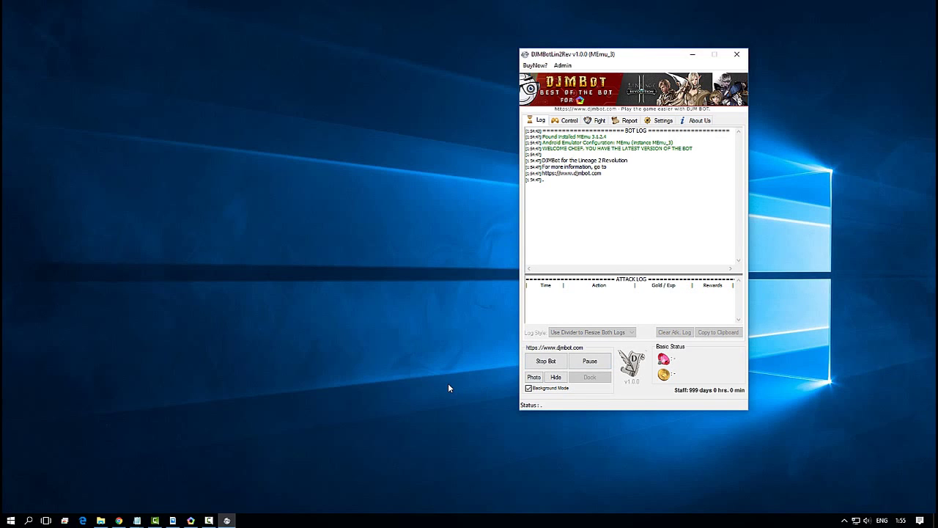
pyautogui.moveTo(191, 521)
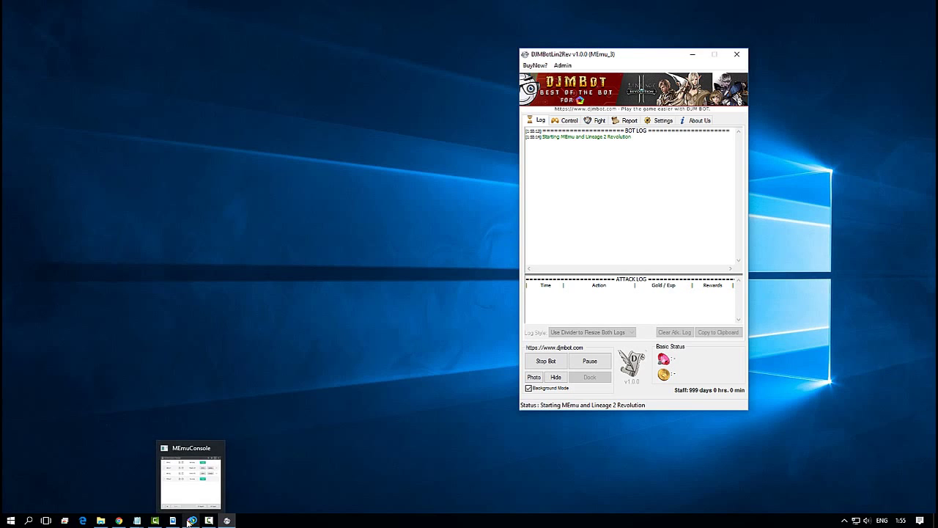
pyautogui.click(191, 487)
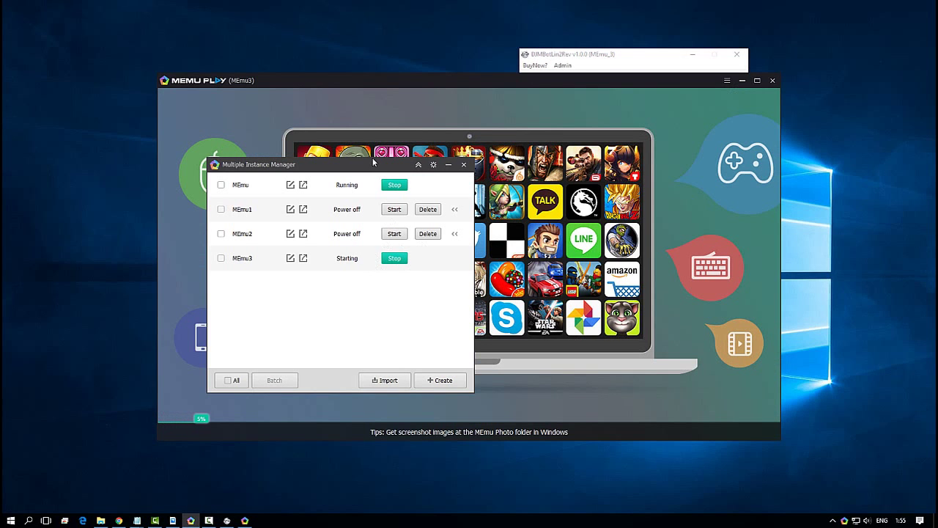
pyautogui.moveTo(339, 169); pyautogui.dragTo(232, 167)
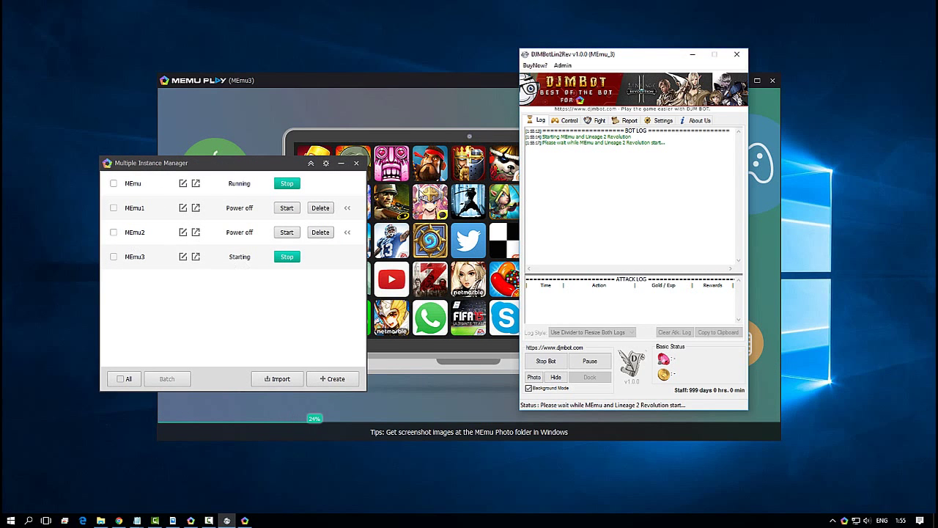
pyautogui.click(340, 162)
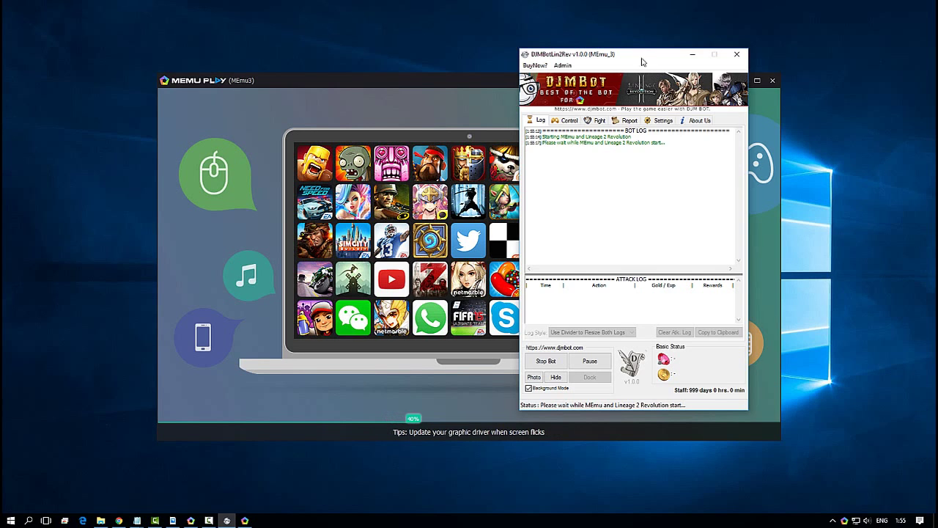
# - Make room beside the second bot and restore the first bot's hidden window showing its log
pyautogui.moveTo(631, 56); pyautogui.dragTo(721, 83)
pyautogui.click(832, 520)
pyautogui.rightClick(826, 502)
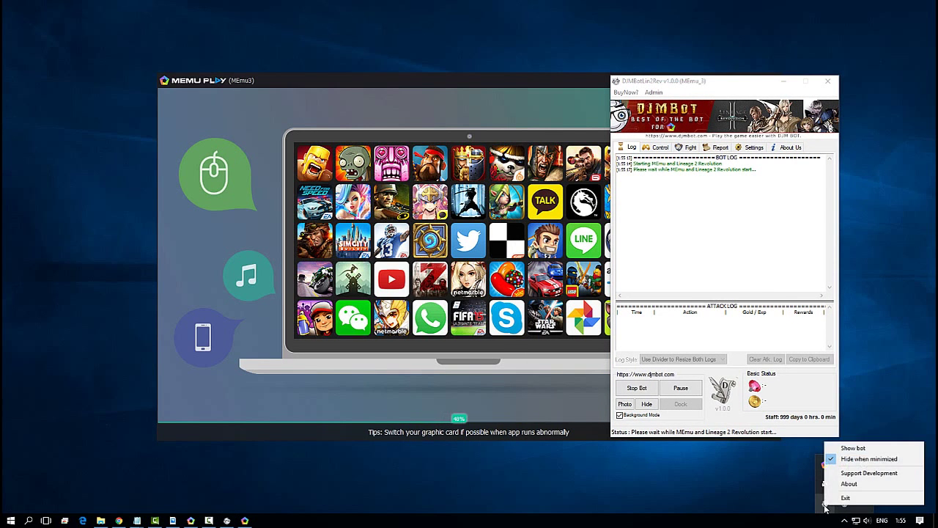
pyautogui.click(850, 448)
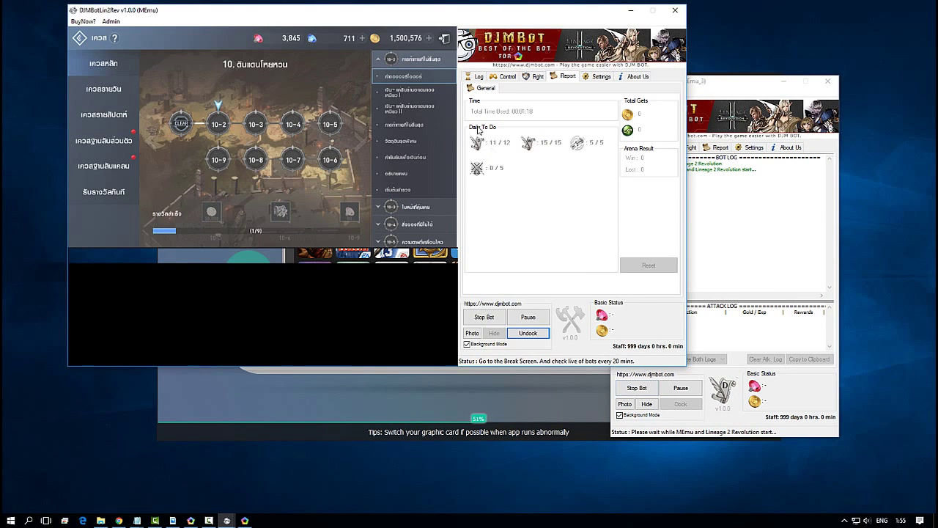
pyautogui.click(476, 76)
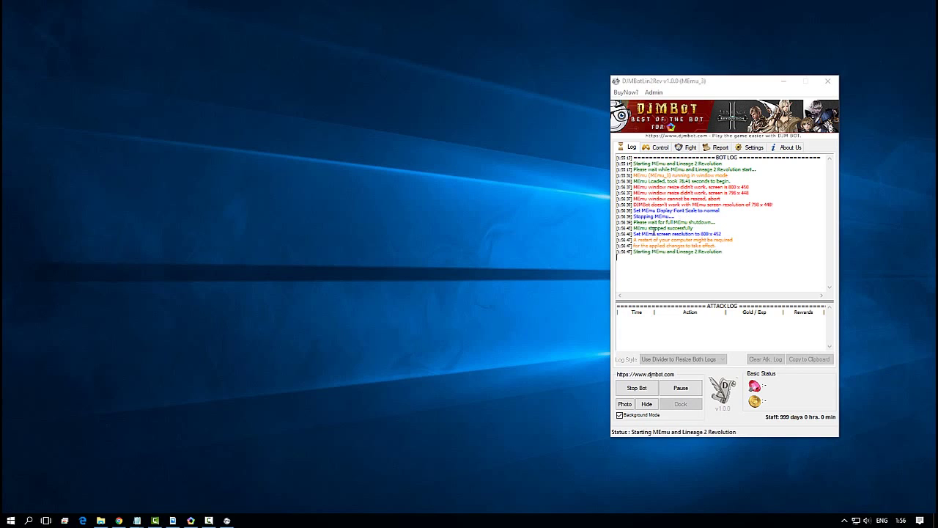
# - Highlight the screen resolution line in the second bot's log and dock the MEmu3 emulator into the bot window
pyautogui.moveTo(634, 234); pyautogui.dragTo(711, 239)
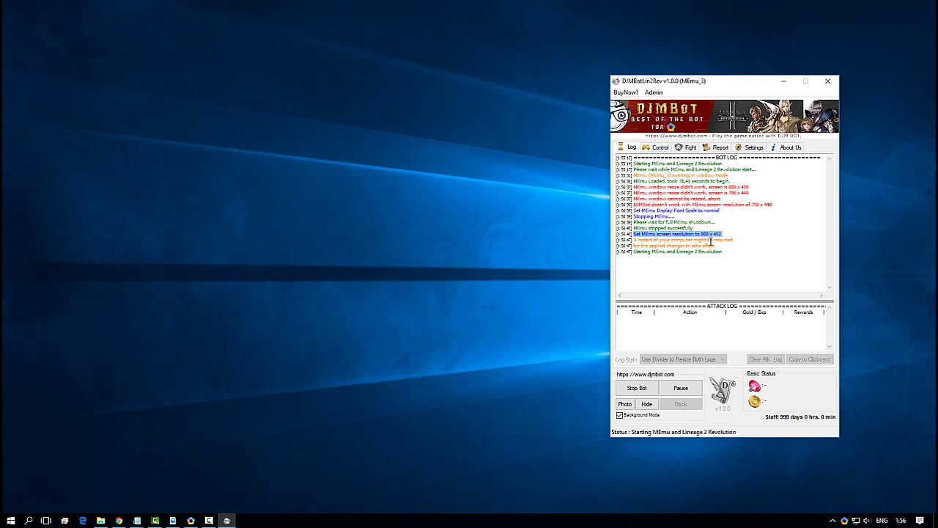
pyautogui.moveTo(519, 145); pyautogui.dragTo(433, 105)
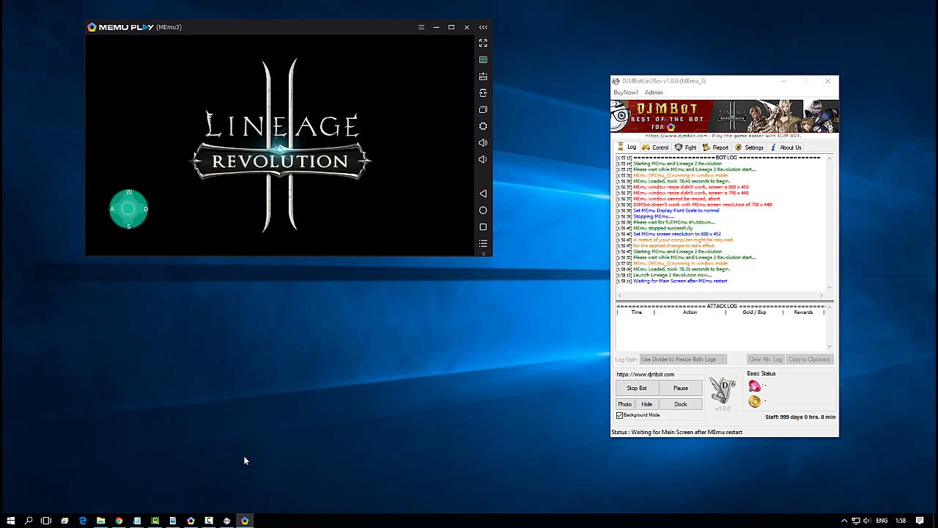
pyautogui.click(686, 408)
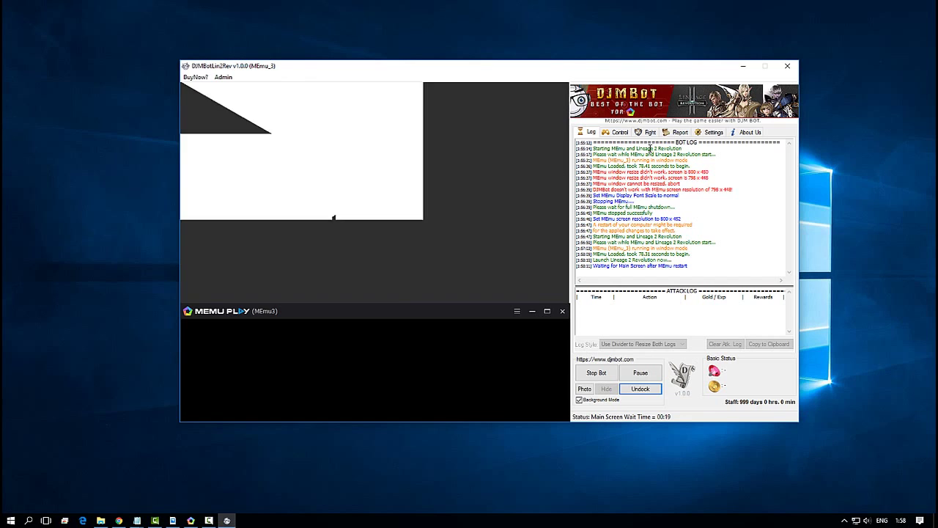
# - Review the second bot's quest and farming settings, and bring the first bot's window back up alongside it
pyautogui.click(650, 132)
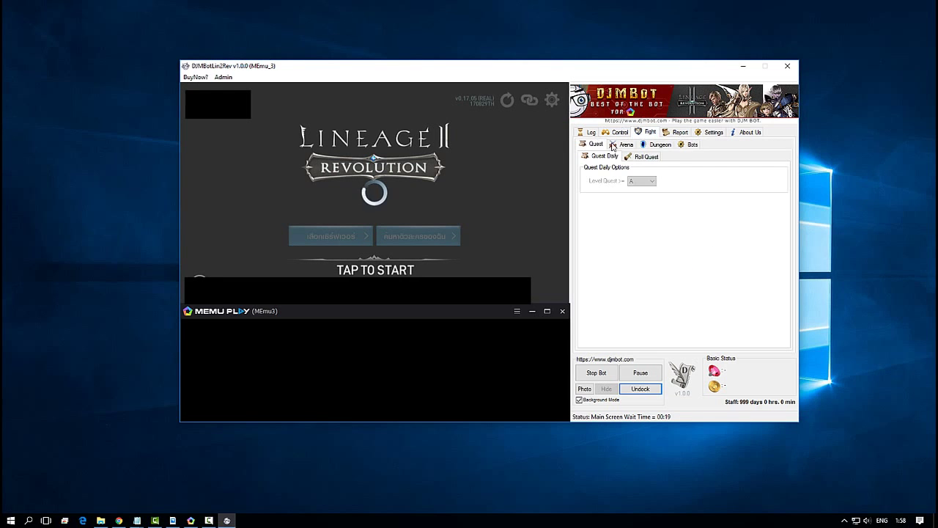
pyautogui.click(692, 143)
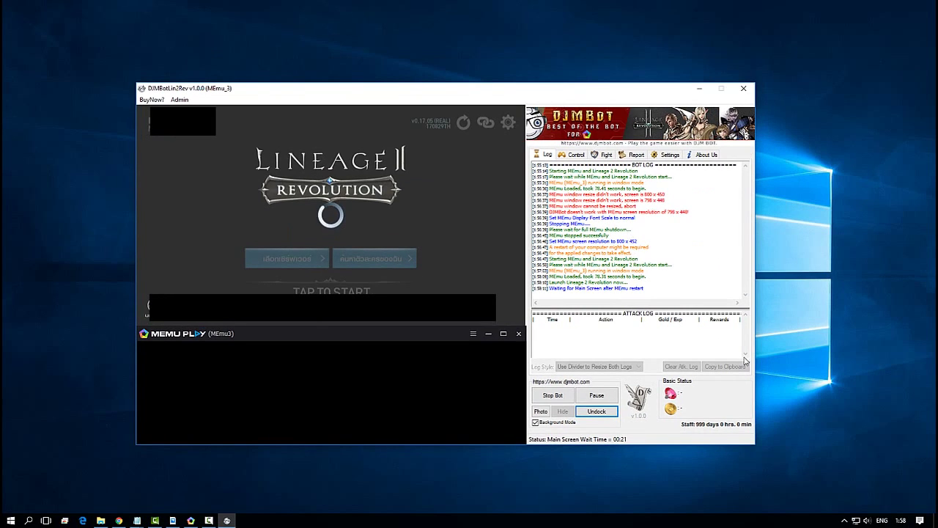
pyautogui.click(847, 518)
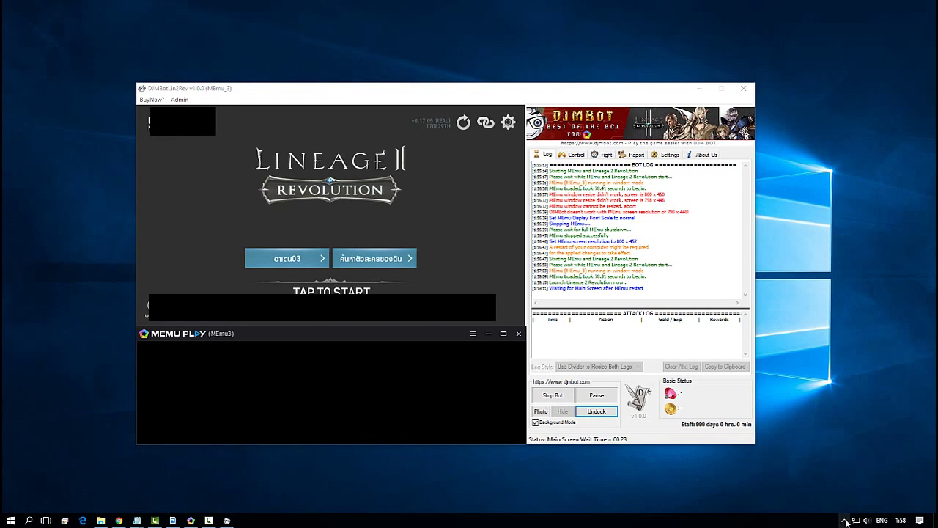
pyautogui.rightClick(824, 503)
pyautogui.click(854, 443)
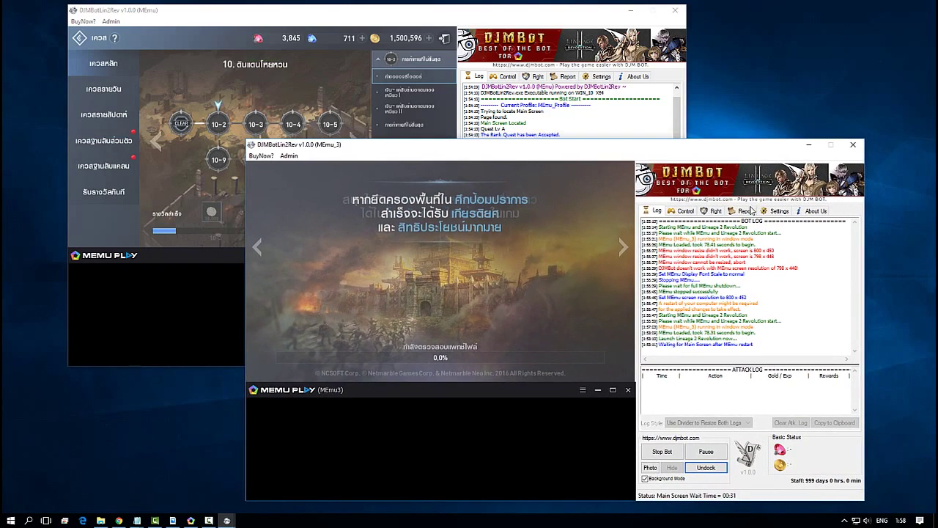
pyautogui.click(691, 150)
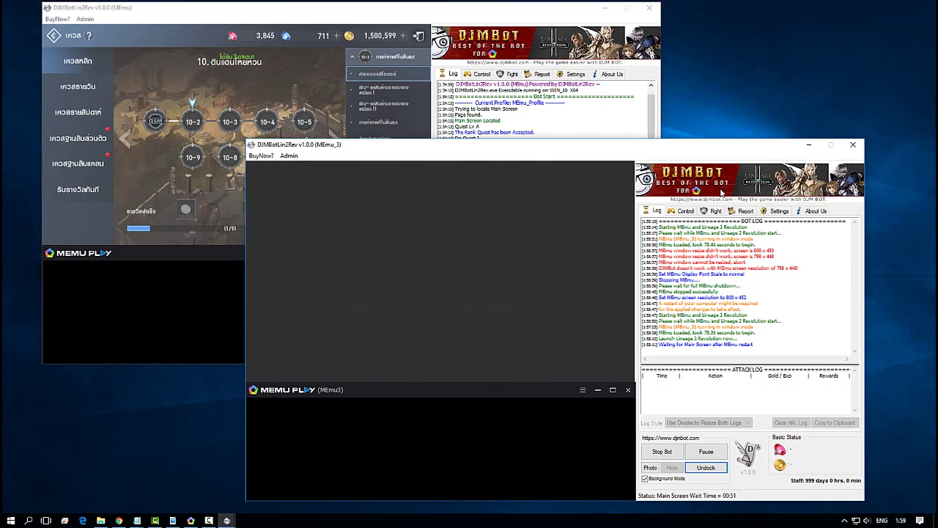
# - Check the second bot's daily report and its log while it enters the game and works on quests
pyautogui.click(740, 210)
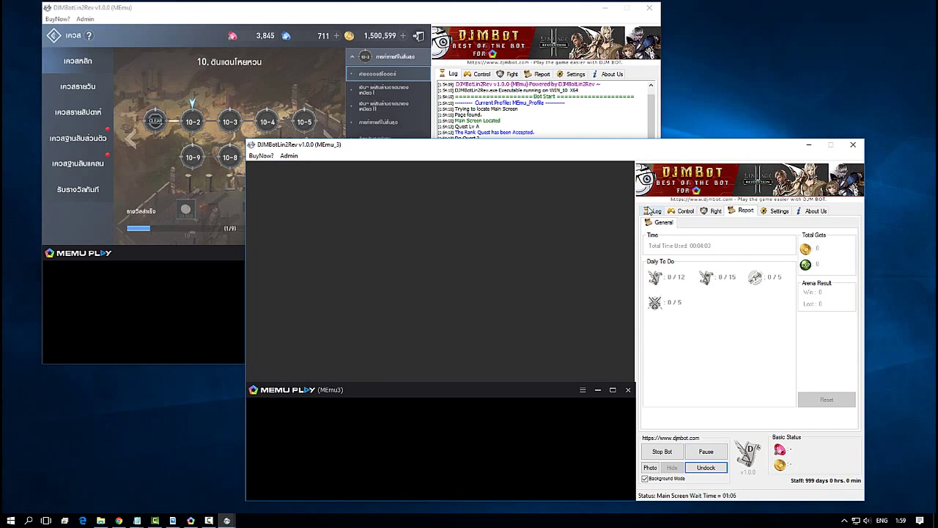
pyautogui.click(649, 210)
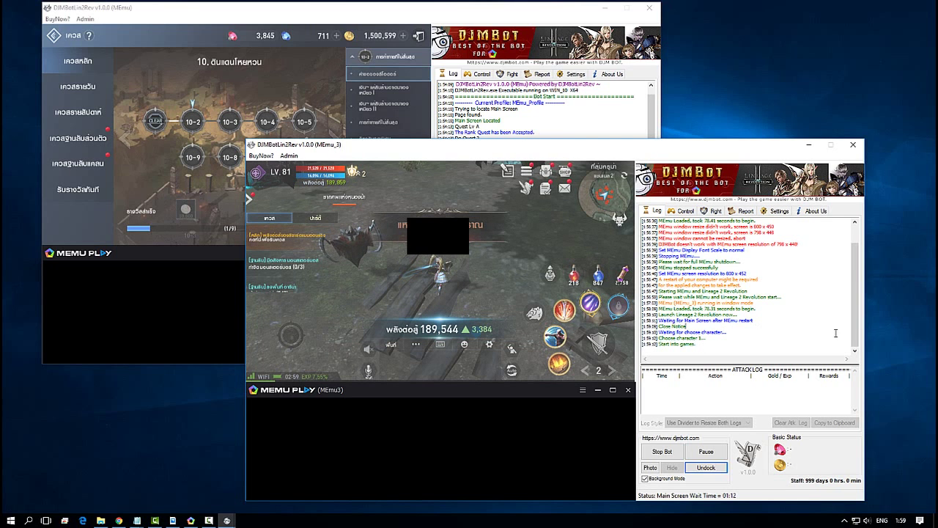
pyautogui.click(394, 14)
pyautogui.click(719, 151)
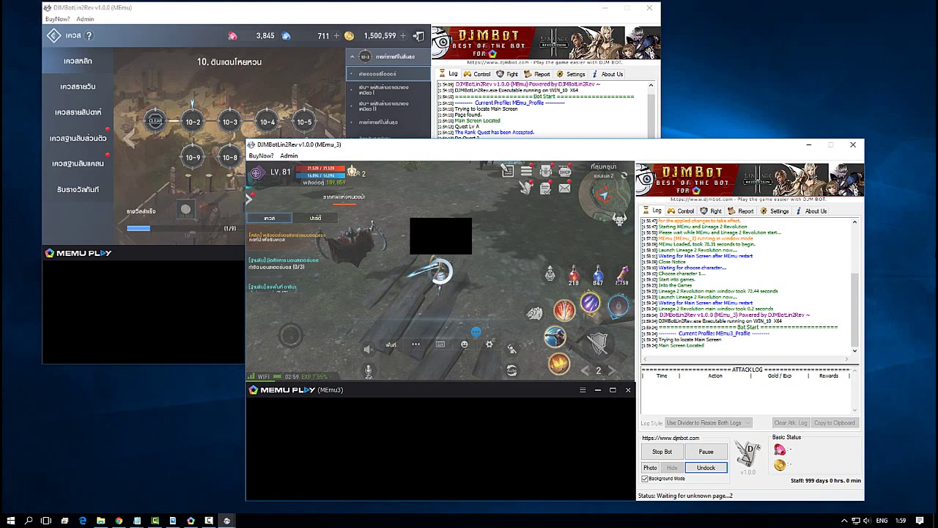
pyautogui.click(746, 211)
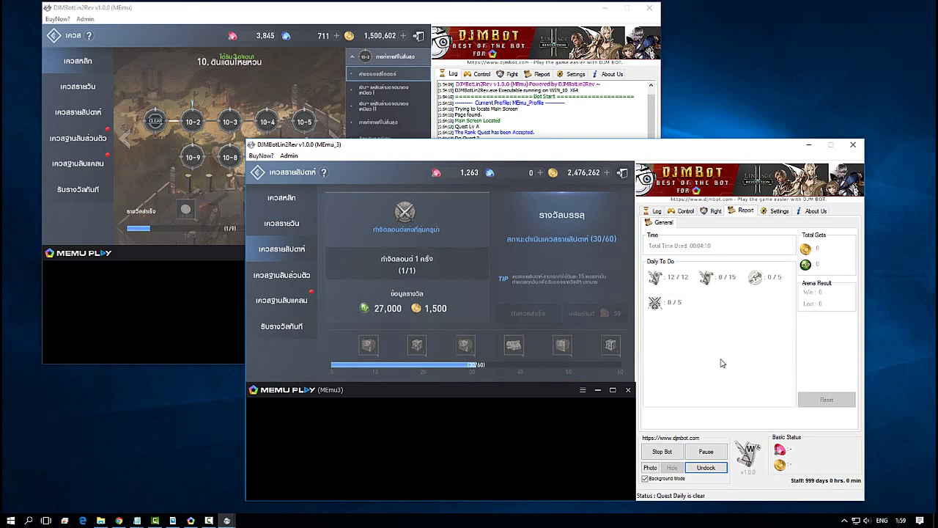